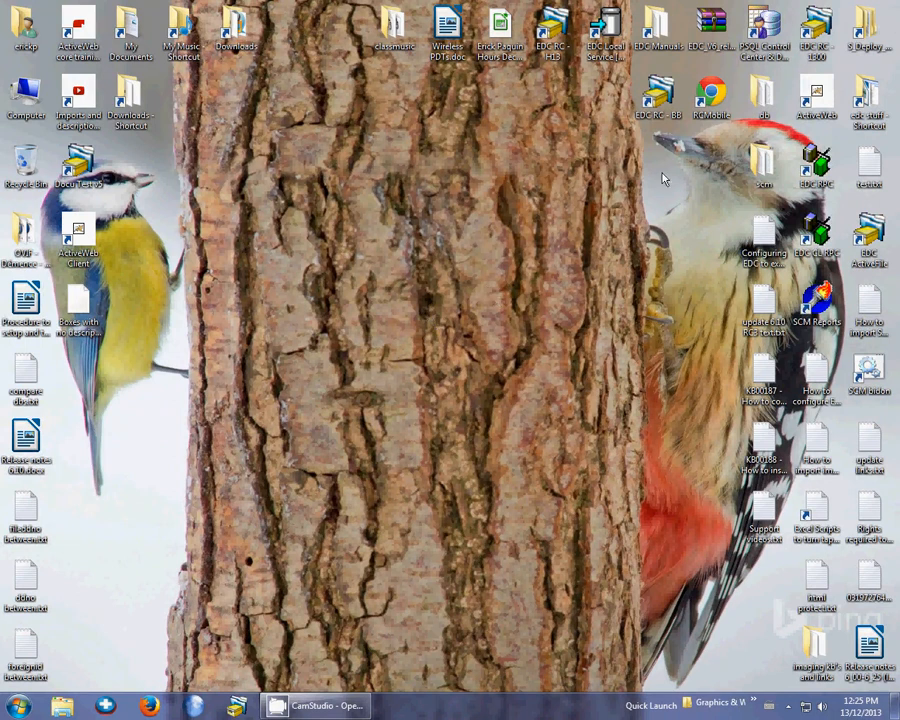
Start EDC RC - 1300 and log in as the supervisor chosen from the user list, entering the account password
double_click(819, 49)
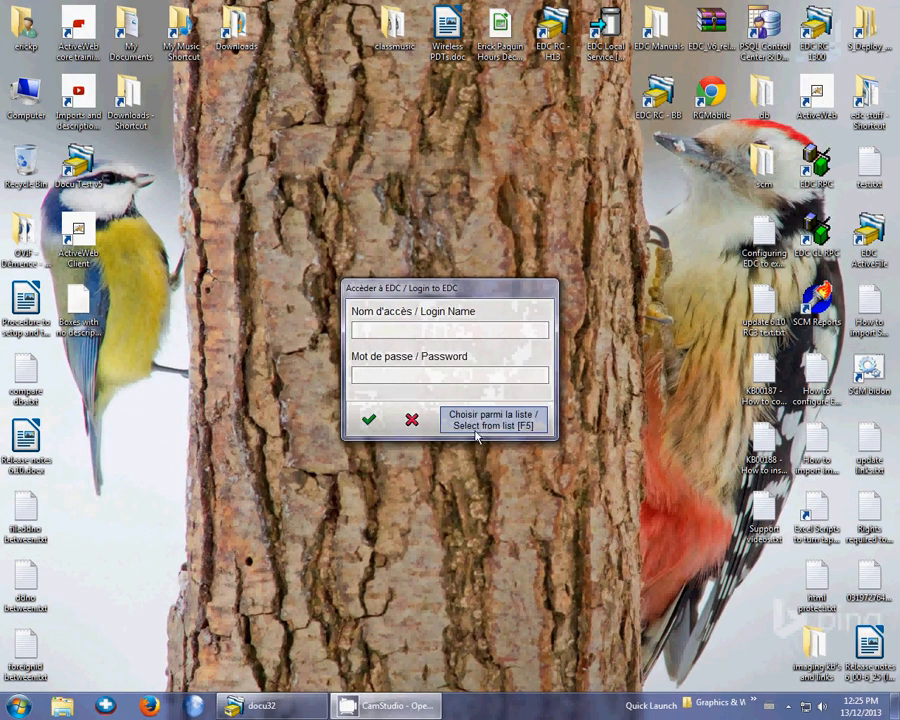
left_click(477, 430)
left_click(819, 82)
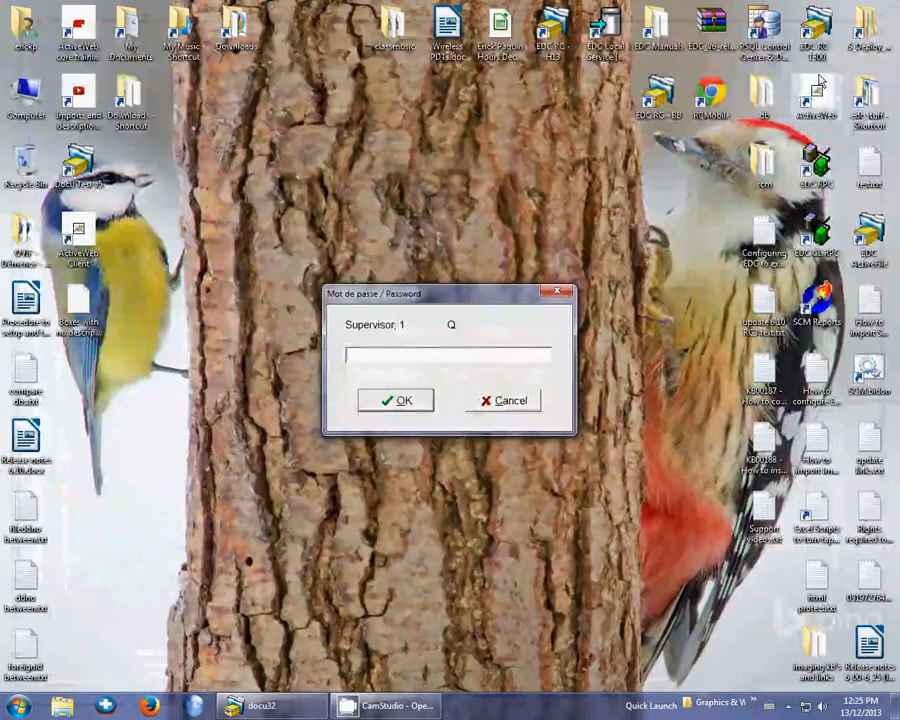
type("password")
key("Return")
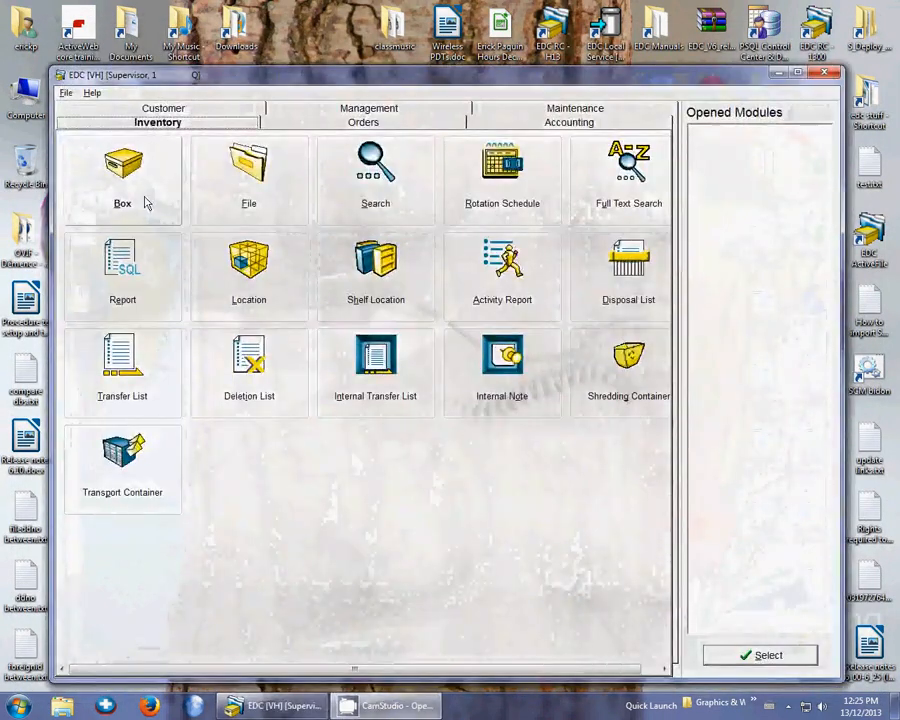
Look over a DEMO-D box record in the inventory's Box module, then minimize its window
left_click(141, 203)
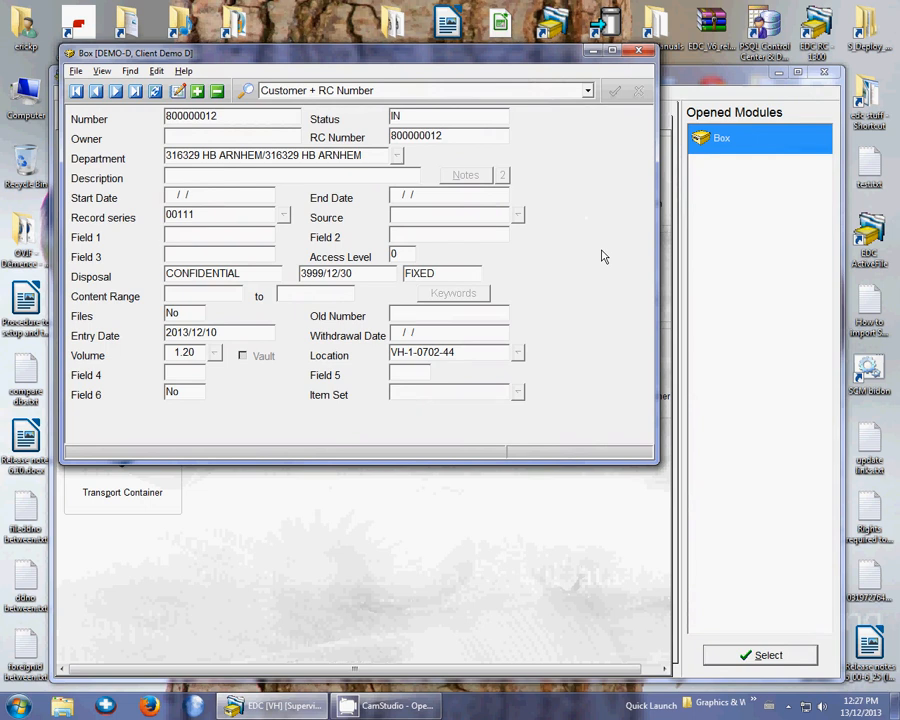
left_click(591, 53)
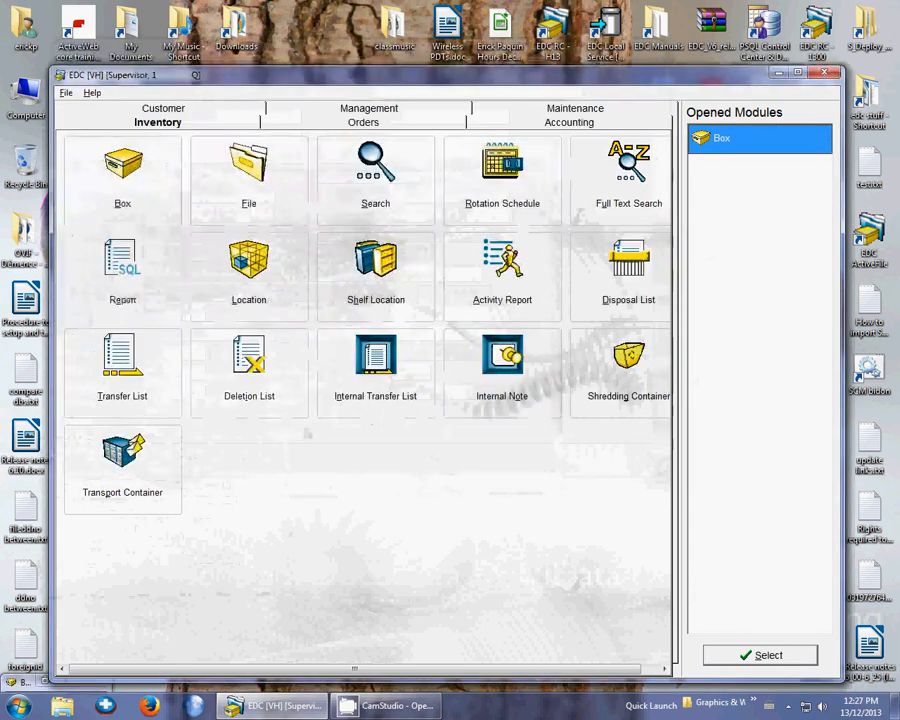
Open Customer Information and bring up the record of customer DEMO-D
left_click(182, 112)
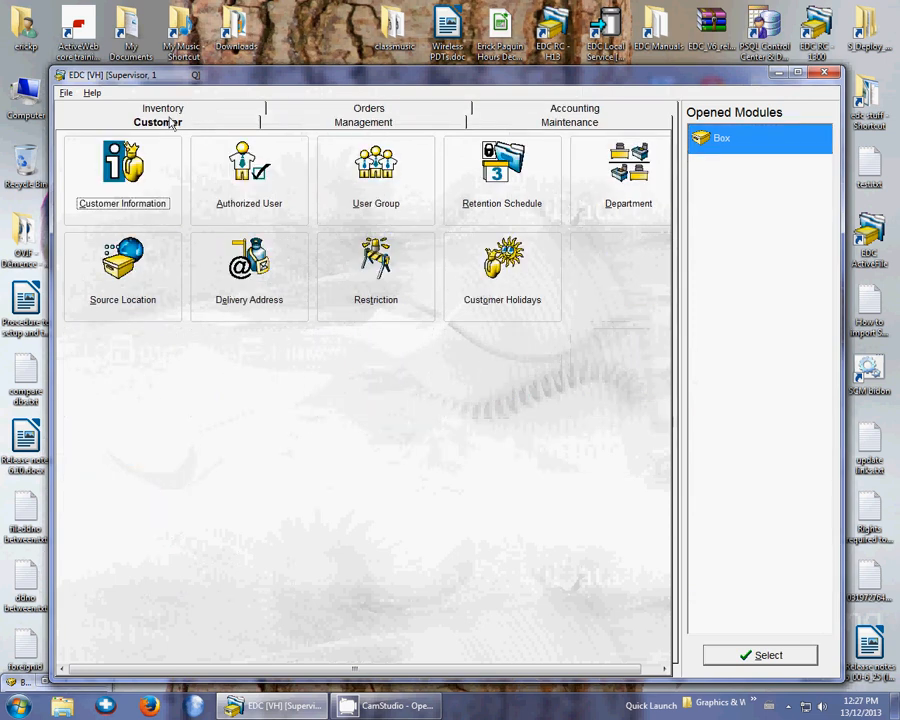
left_click(128, 205)
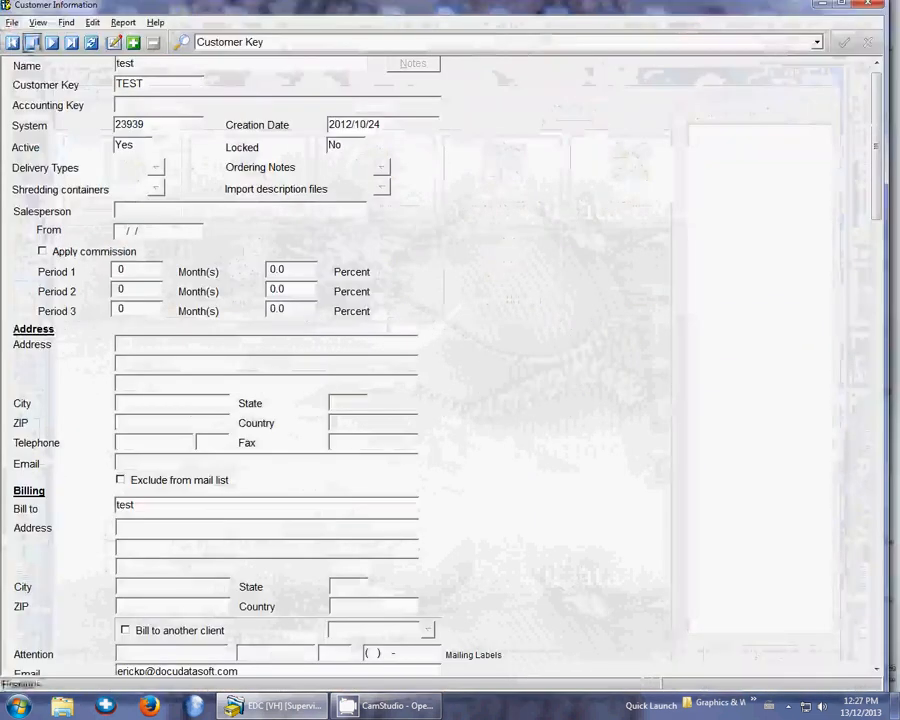
left_click(32, 44)
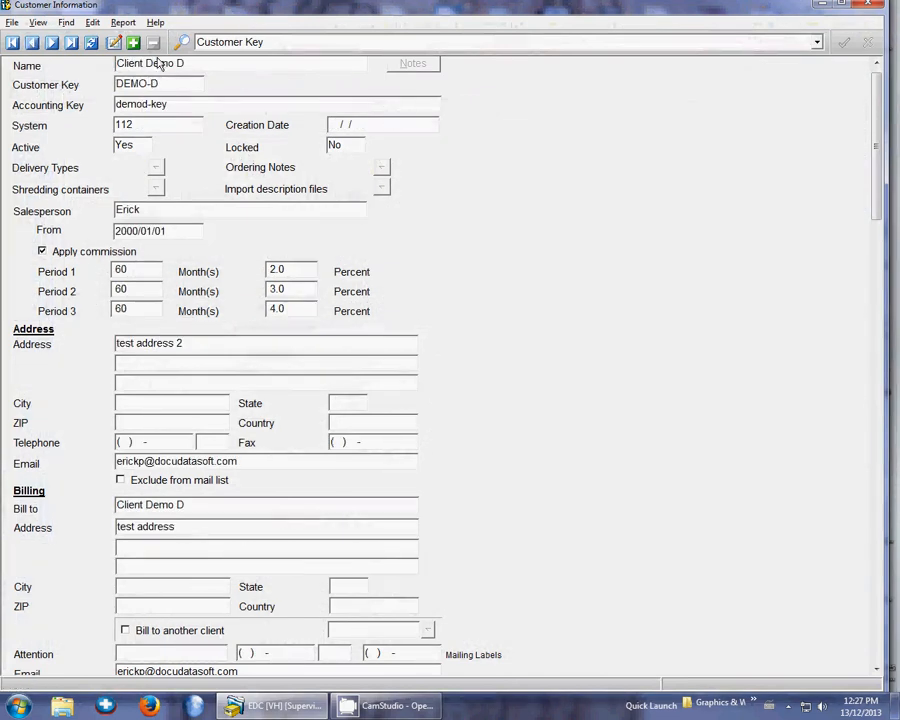
Start a box export for customer DEMO-D, confirming it and excluding withdrawn items
left_click(10, 22)
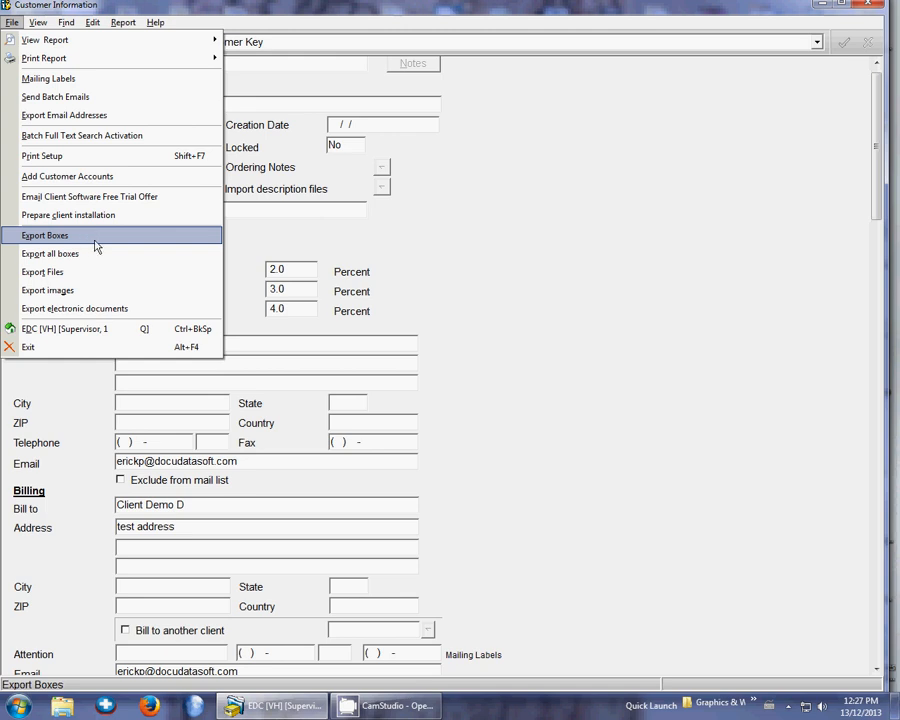
left_click(95, 238)
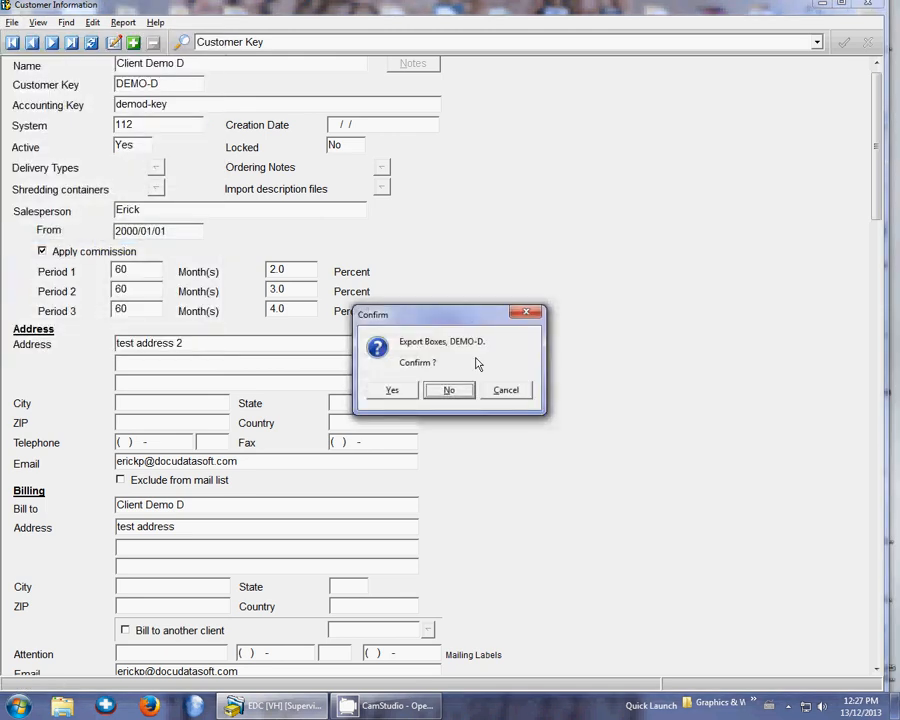
left_click(393, 391)
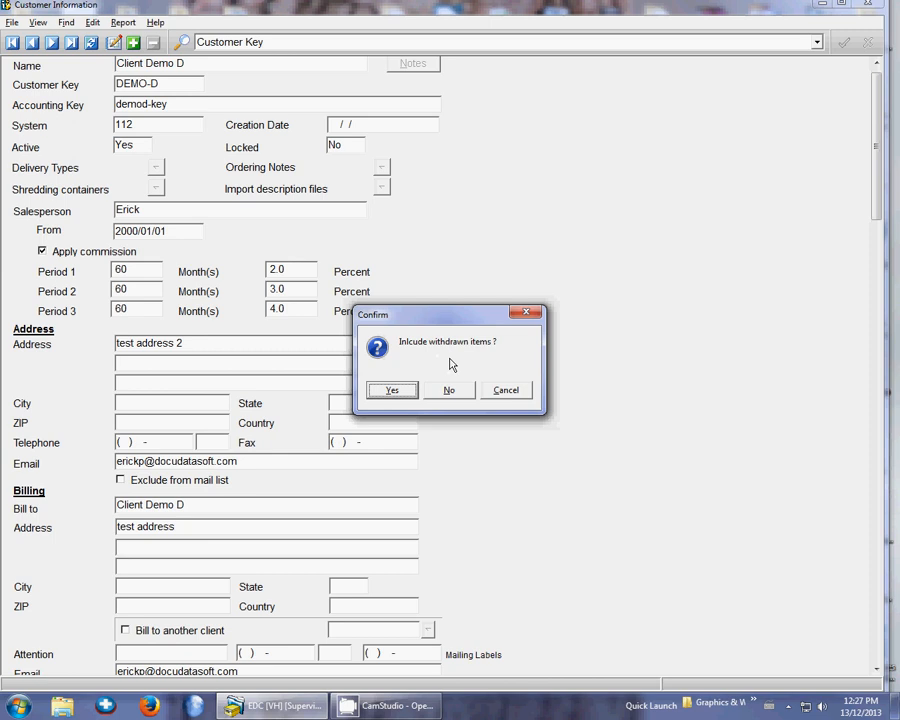
left_click(450, 395)
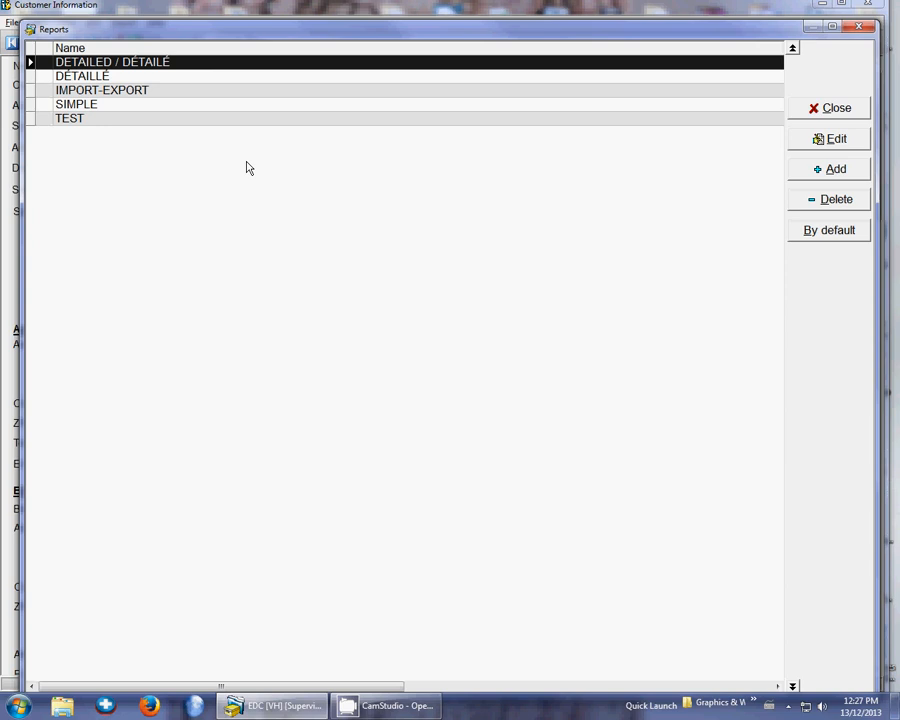
Delete the existing IMPORT-EXPORT report from the list of report layouts
left_click(181, 92)
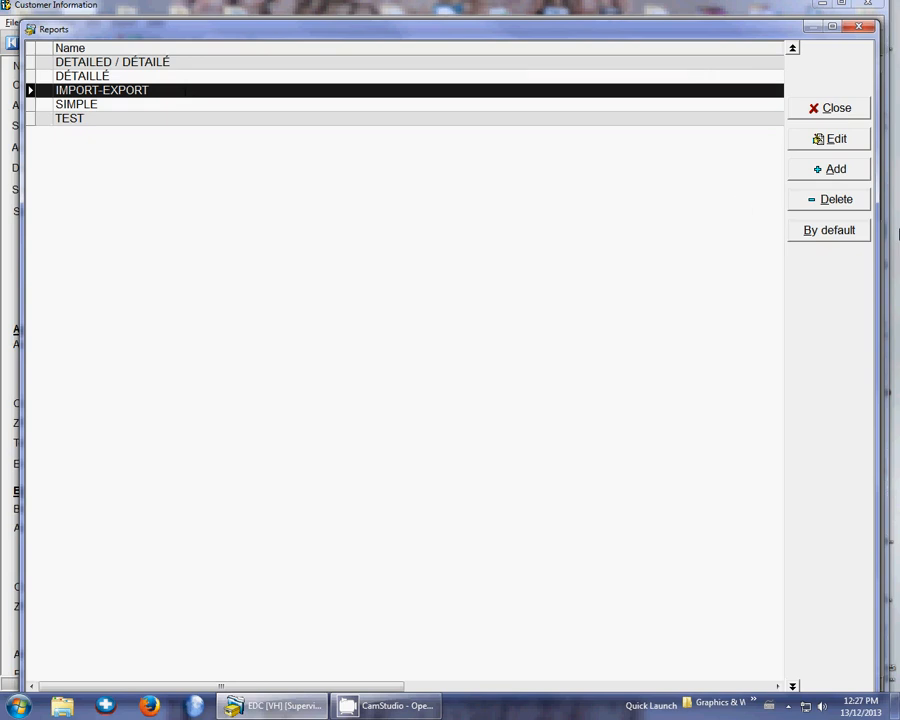
left_click(857, 201)
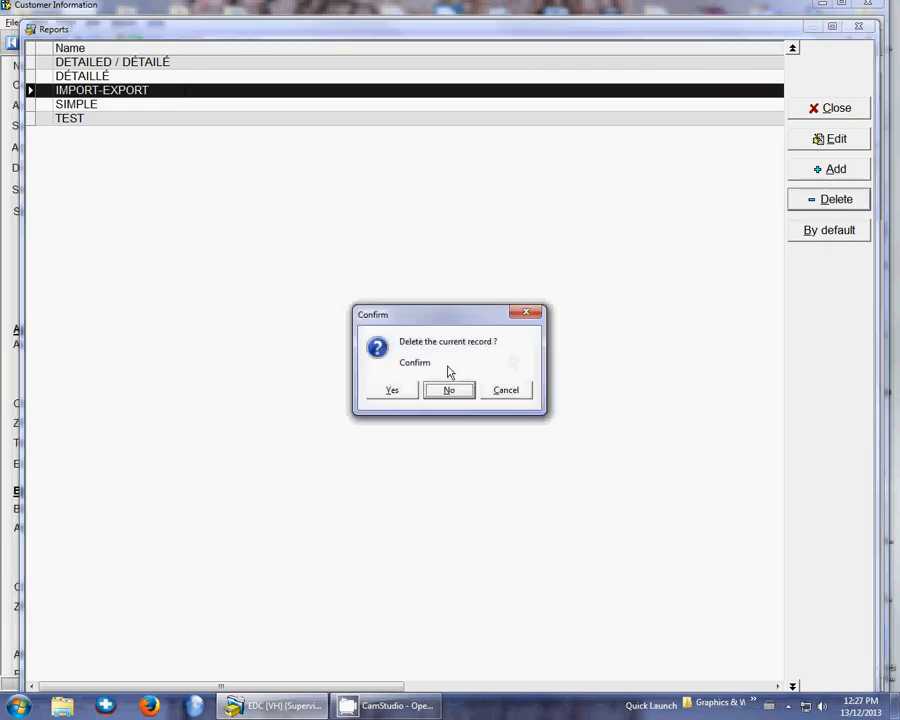
left_click(390, 392)
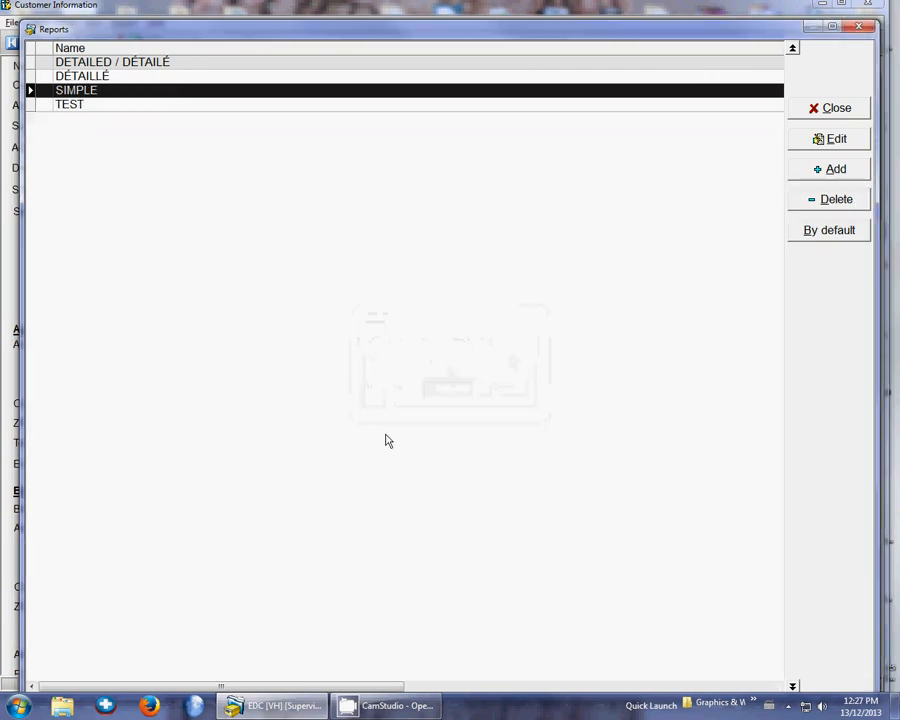
left_click(225, 62)
left_click(215, 91)
left_click(212, 105)
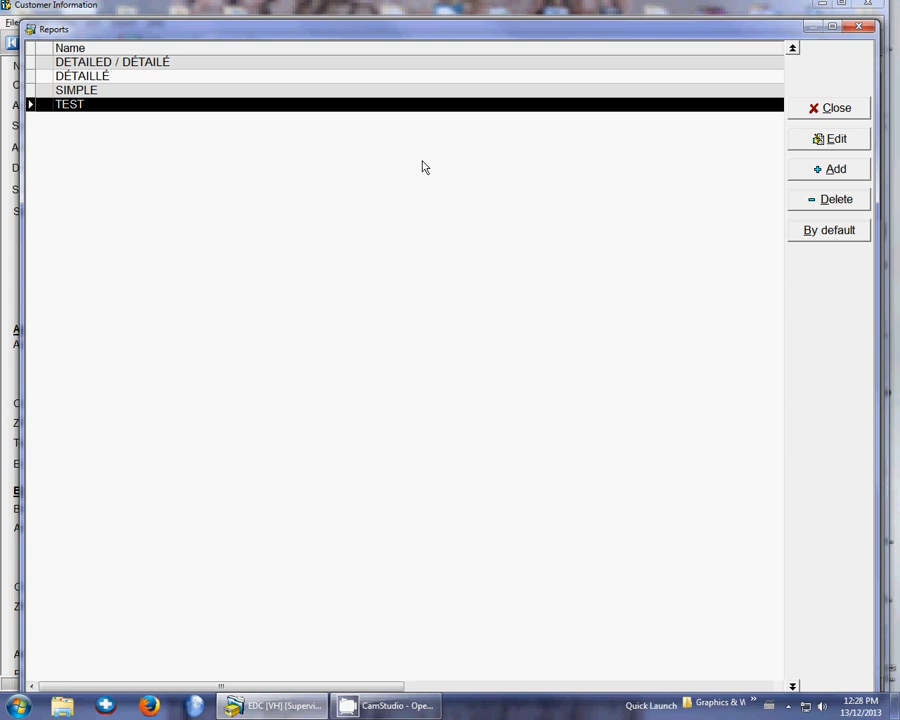
Add a report layout named IMPORT-EXPORT that includes RC Number in position 1 and Number in position 2
left_click(835, 170)
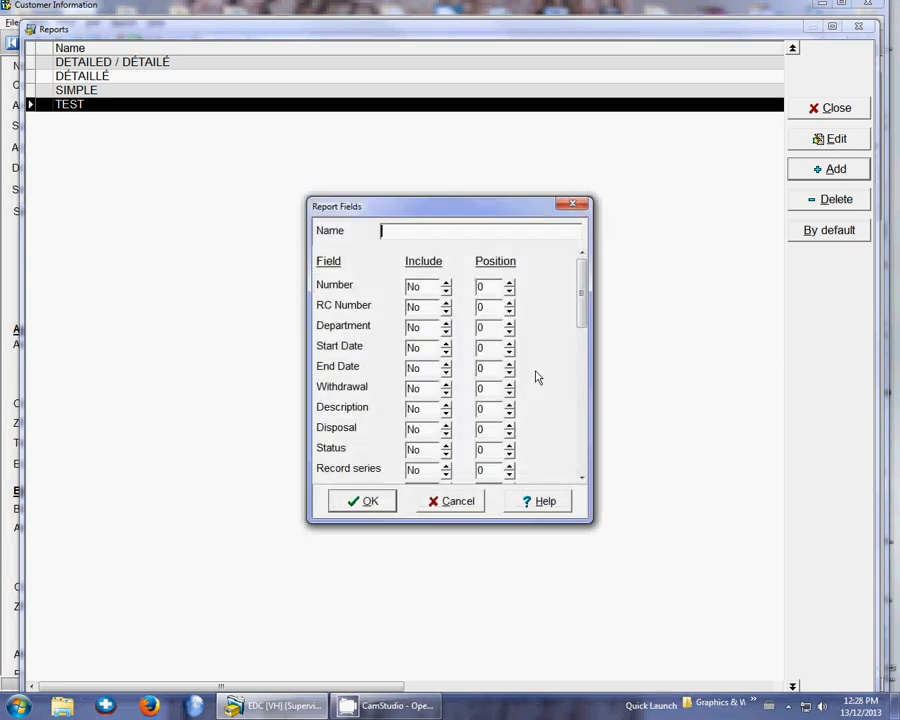
type("IMPORT-EXPORT")
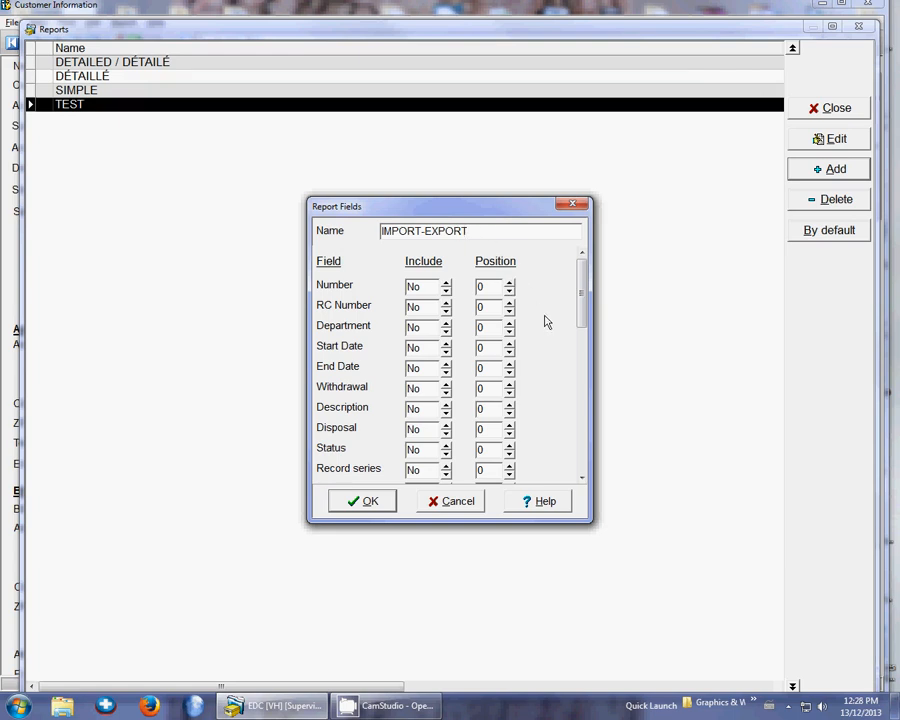
left_click(446, 303)
mouse_move(582, 297)
left_mouse_down()
mouse_move(577, 468)
mouse_move(571, 281)
left_mouse_up()
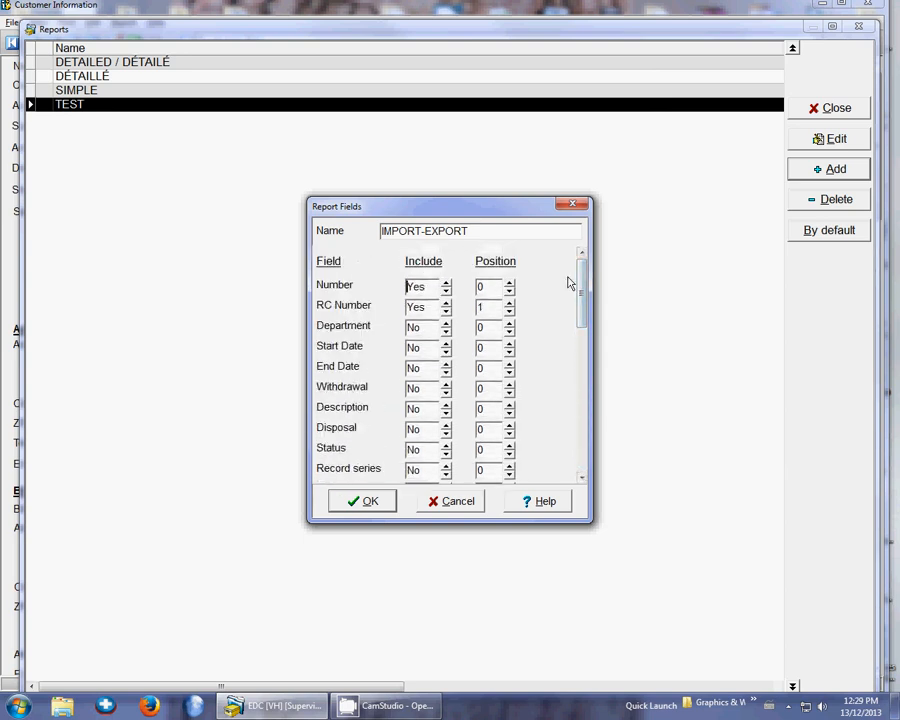
left_click(430, 286)
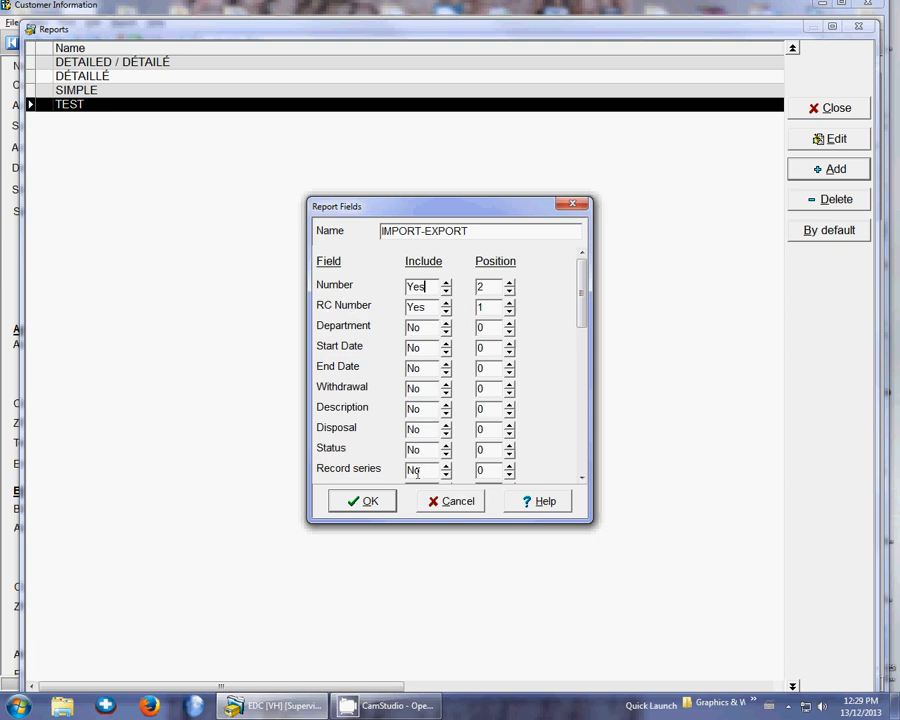
left_click(362, 503)
Use the IMPORT-EXPORT report layout for the export and choose not to export all boxes
left_click(189, 93)
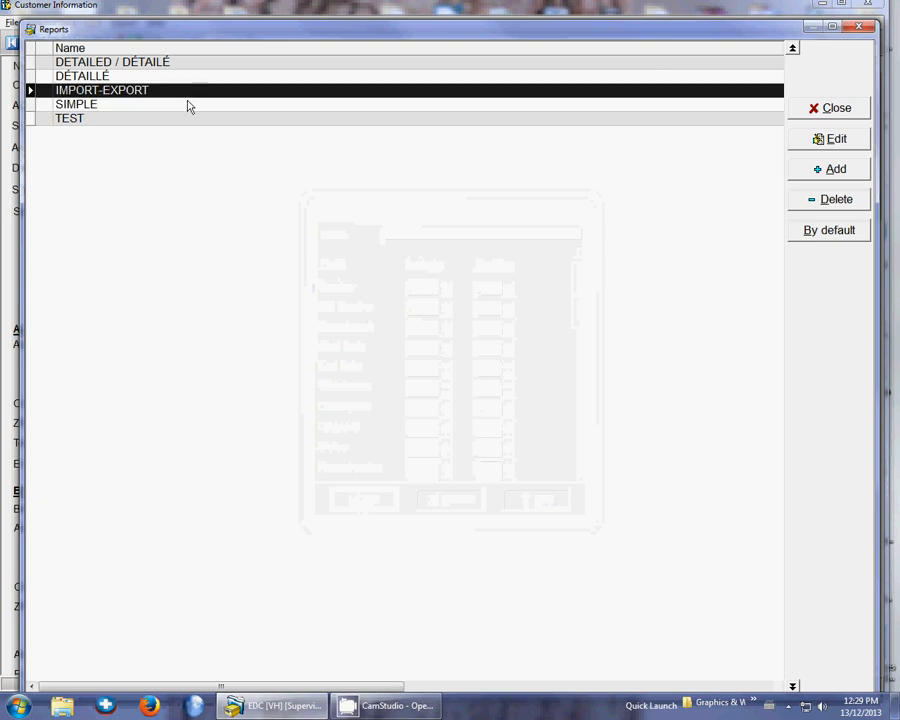
left_click(818, 112)
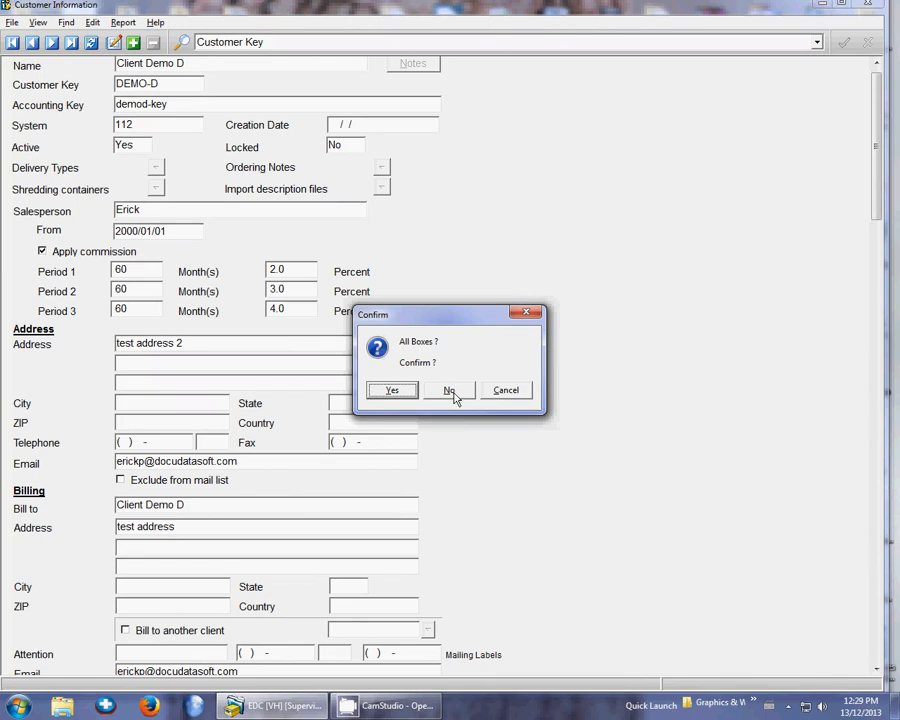
left_click(452, 395)
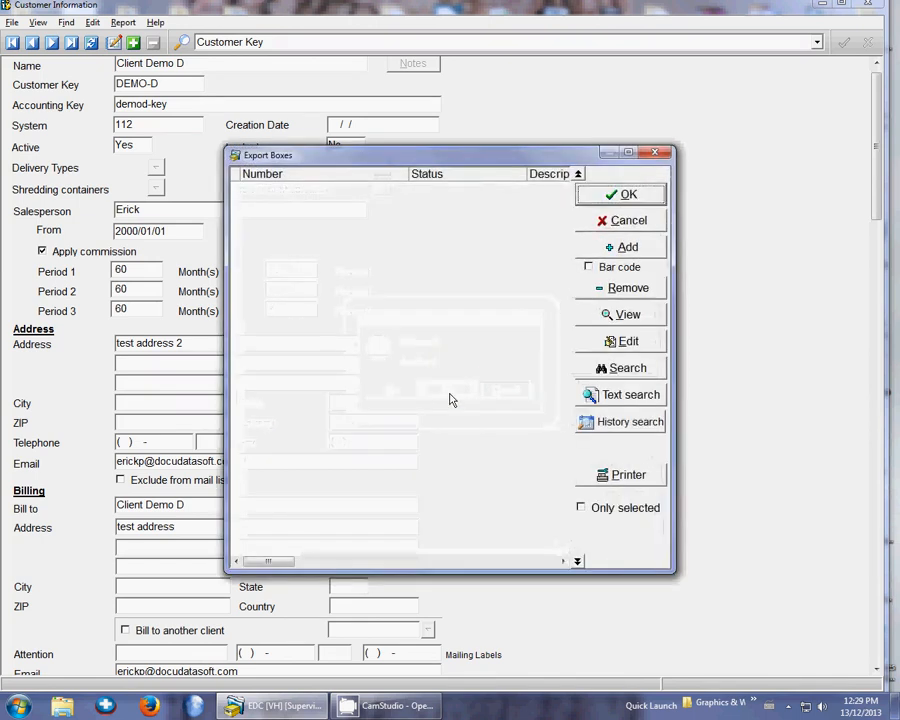
Search for the boxes to export that belong to the sub-department GEN/GEN
left_click(630, 369)
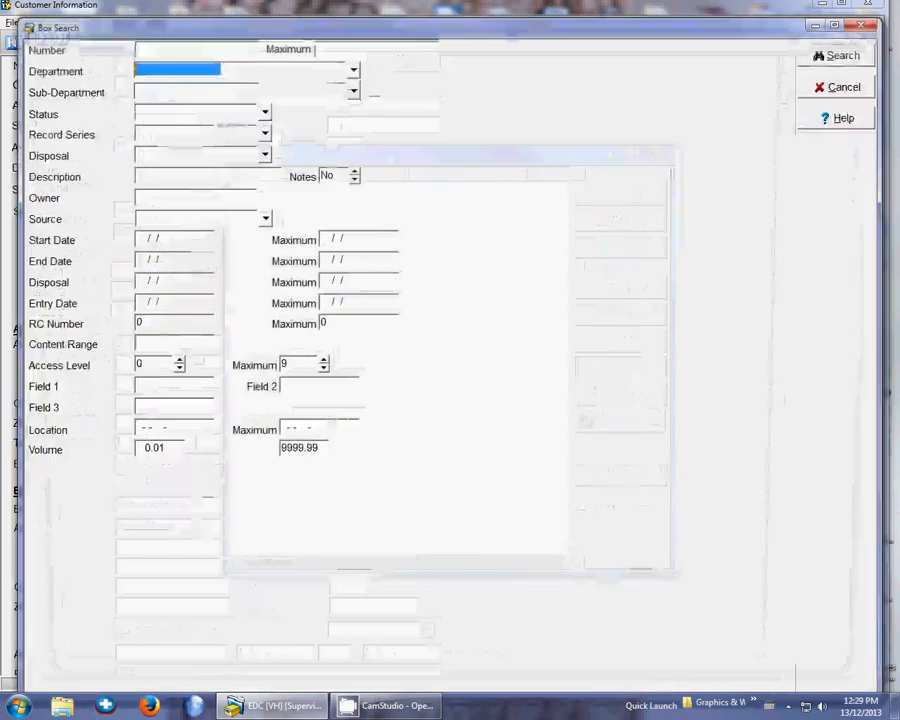
left_click(353, 92)
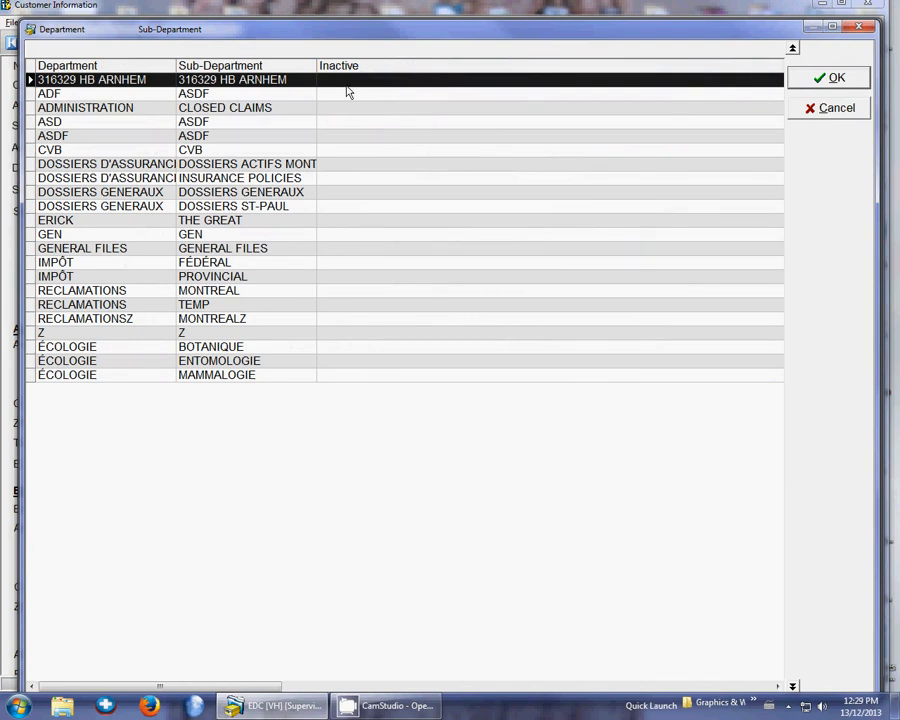
left_click(190, 242)
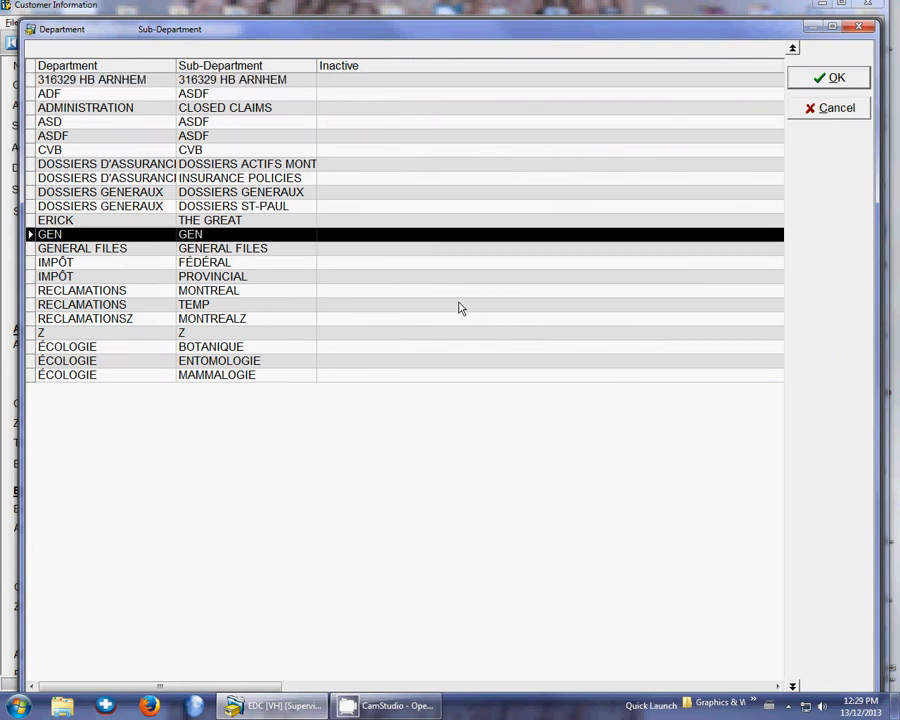
left_click(828, 80)
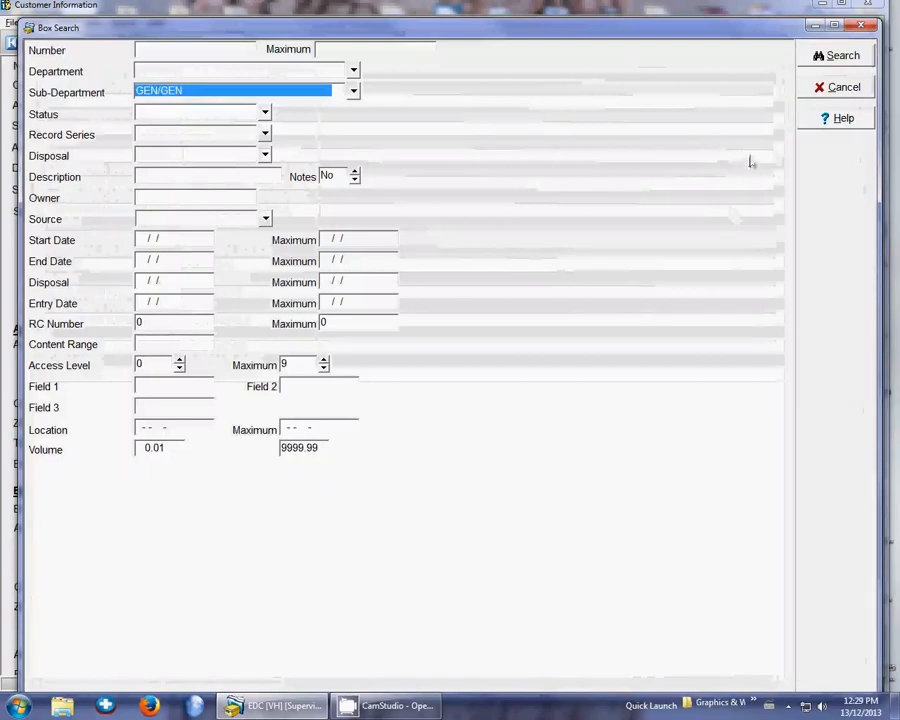
left_click(824, 60)
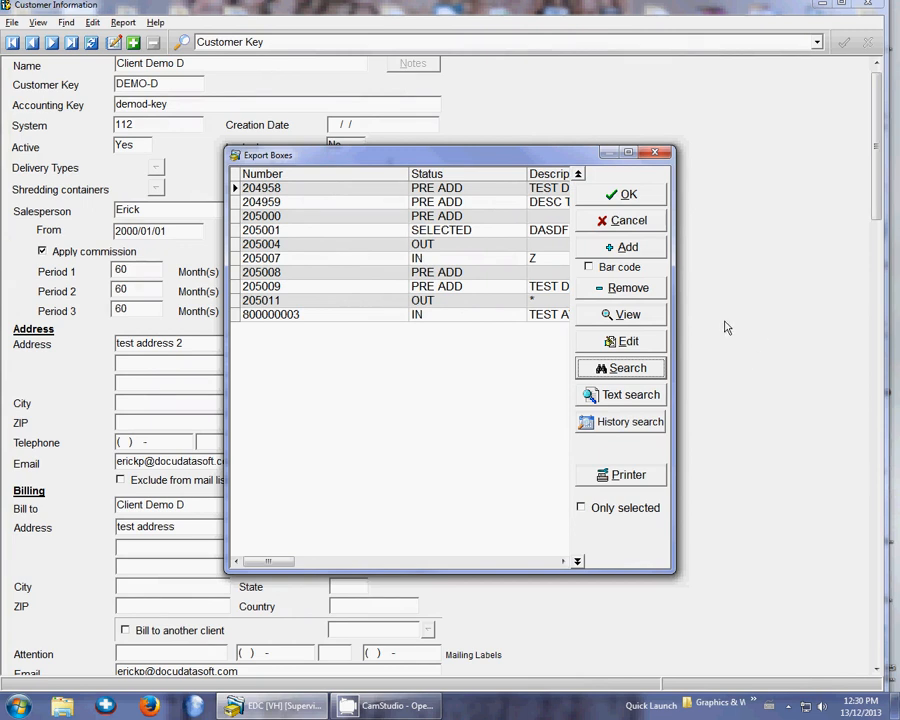
Widen and reposition the Export Boxes window to show the full descriptions, then accept the listed boxes for export
left_click_drag(675, 316, 786, 329)
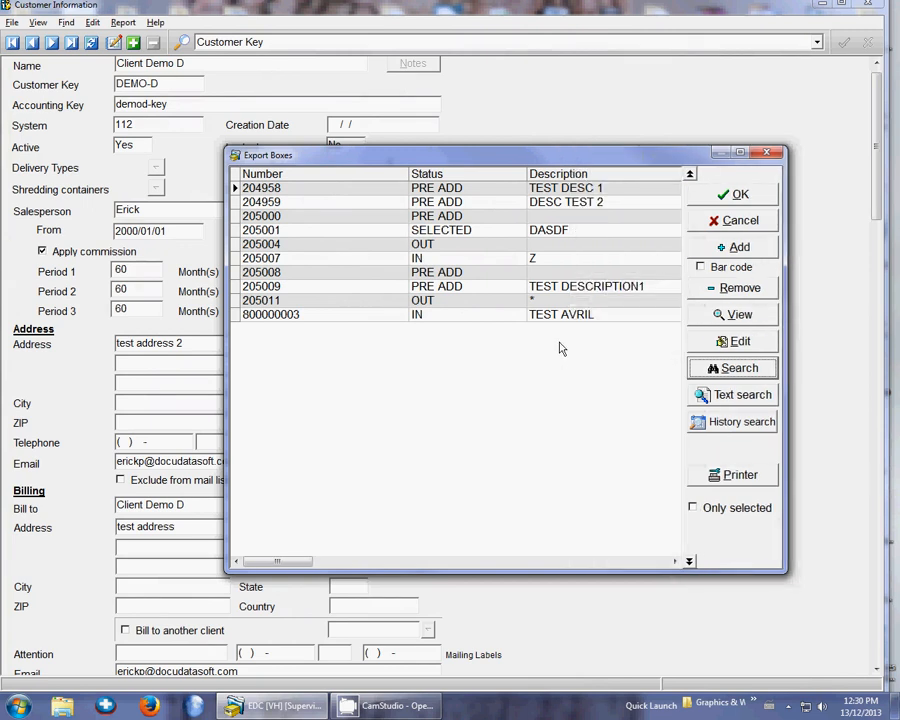
left_click_drag(510, 155, 406, 130)
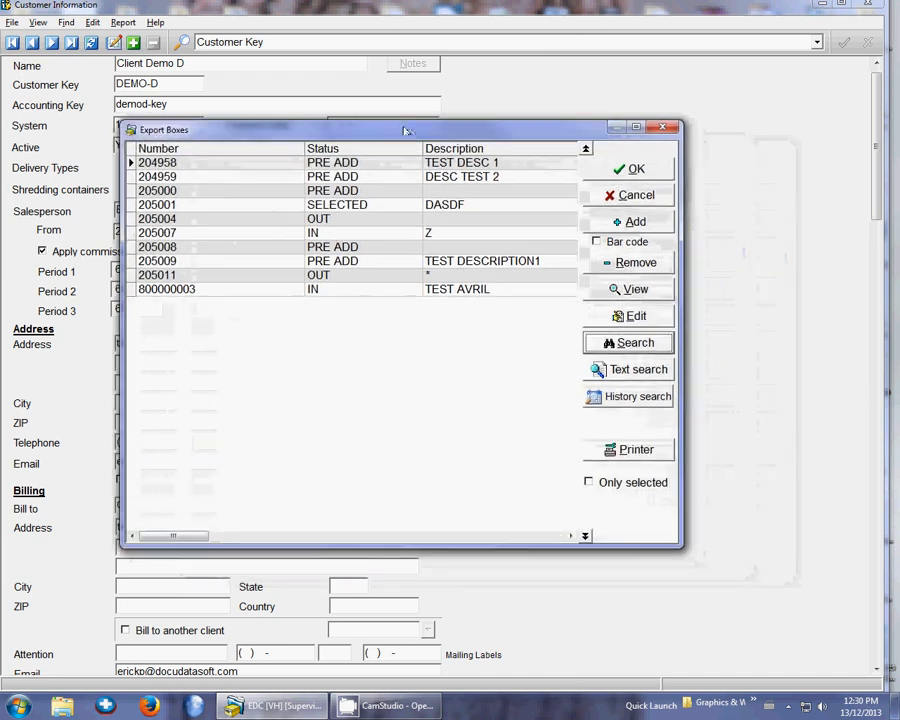
left_click(636, 170)
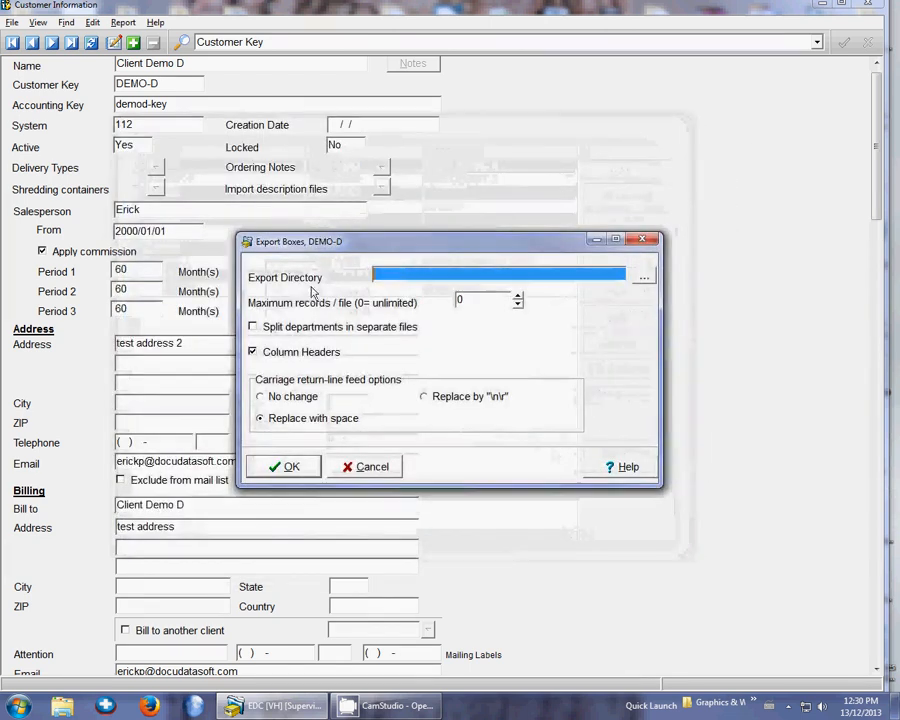
Set the export directory to the Desktop, run the export with column headers, and minimize Customer Information
left_click(643, 278)
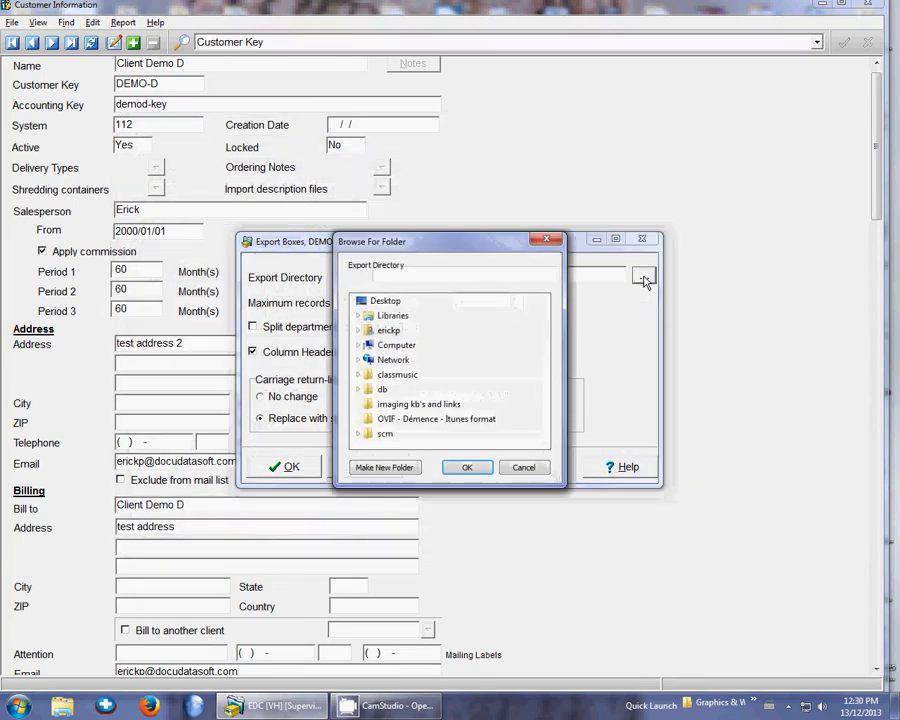
left_click(465, 467)
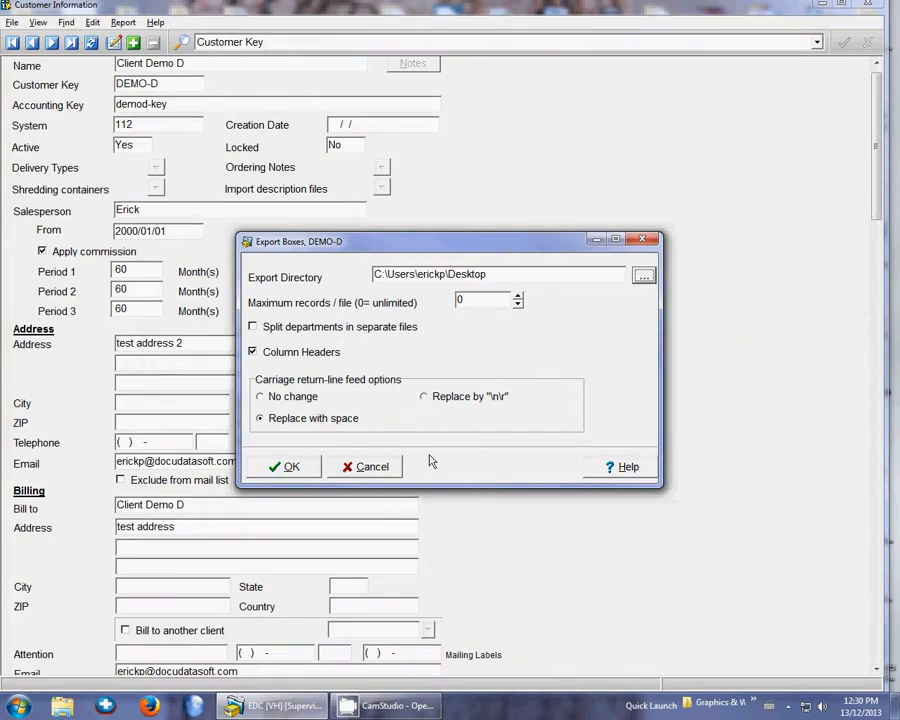
left_click(281, 467)
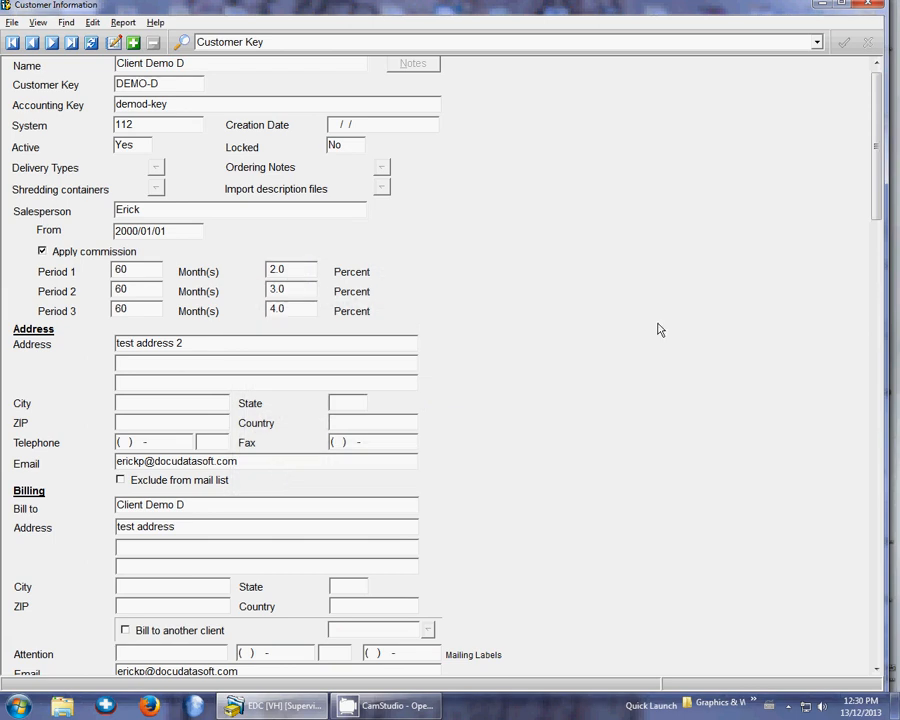
left_click(818, 6)
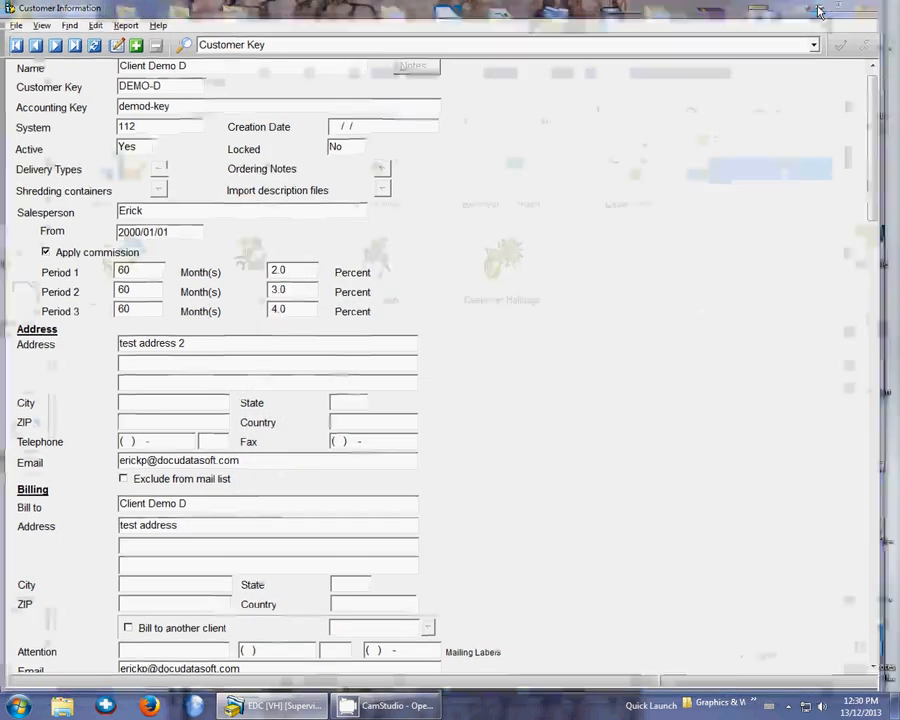
Open the exported Box_DEMO-D_2013_12_13_0001.csv from the Desktop in Excel and fit columns A and B to their contents
left_click(798, 73)
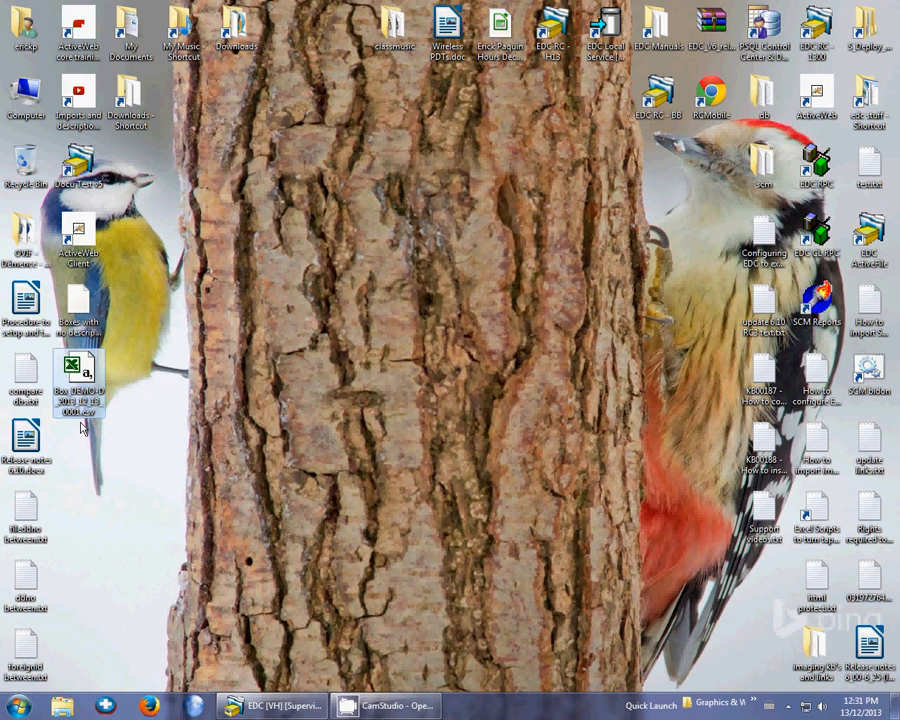
left_click(83, 428)
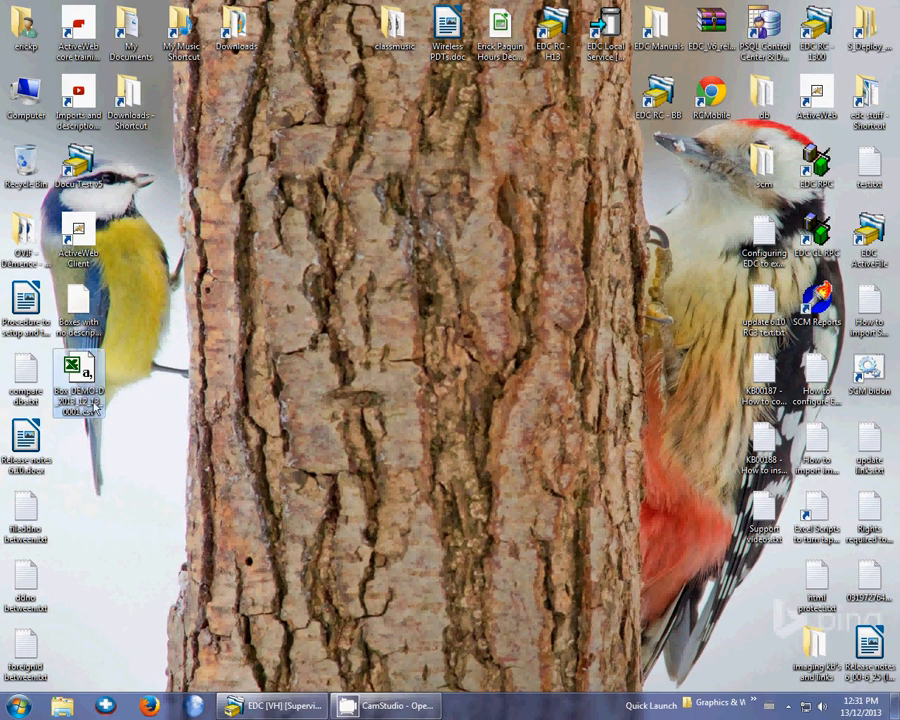
double_click(80, 408)
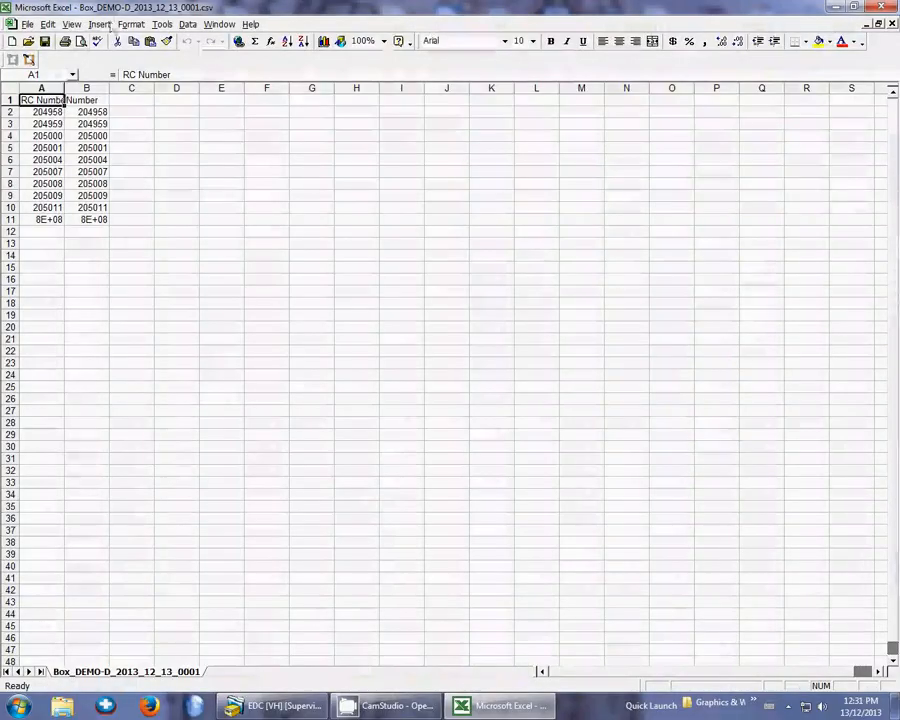
double_click(64, 88)
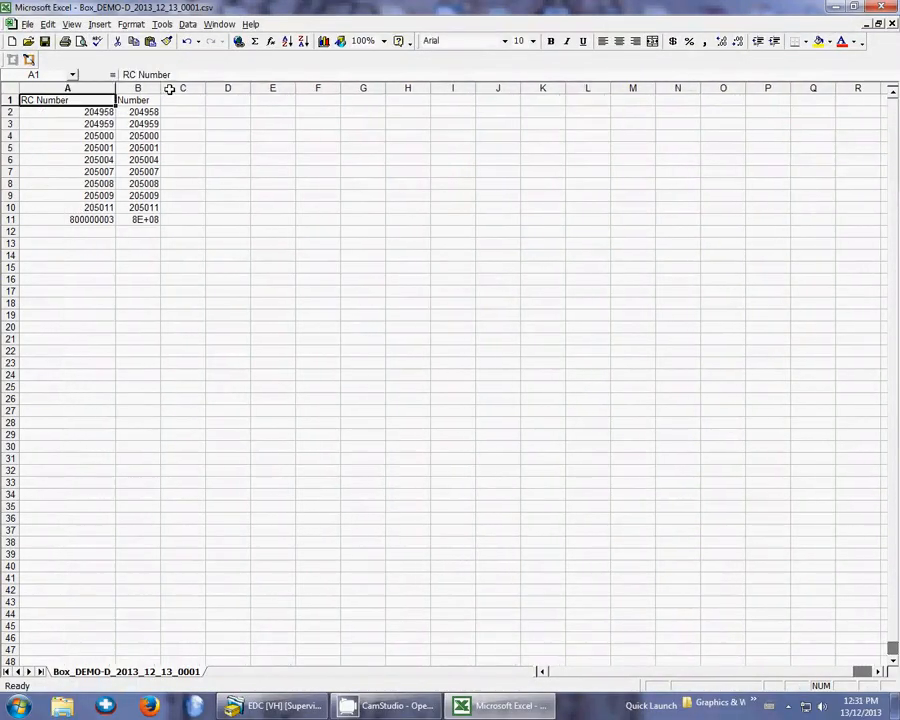
double_click(161, 88)
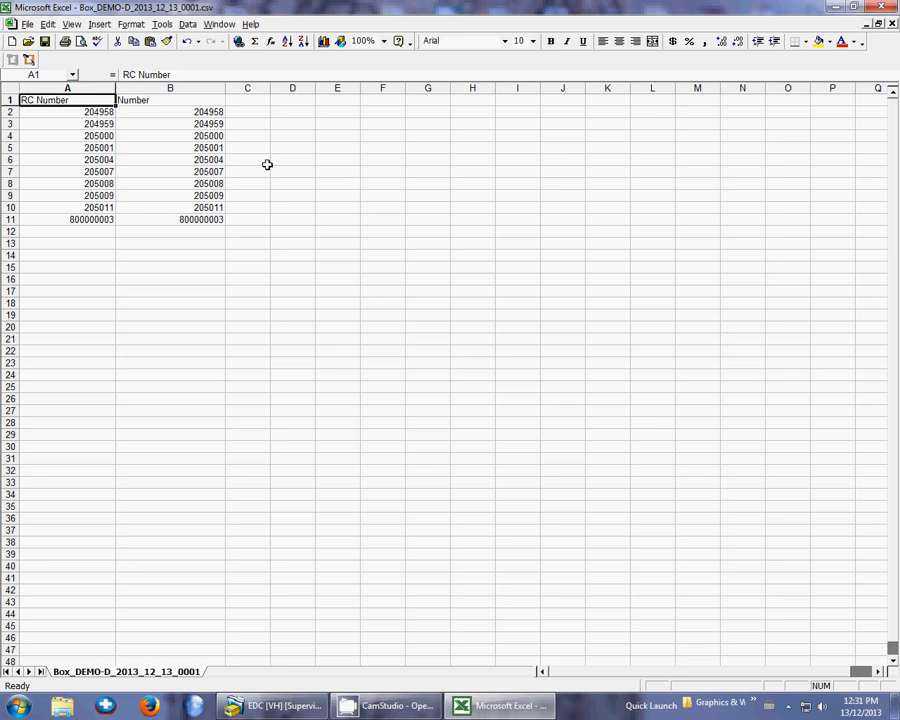
Add the header "description" in cell C1 and widen column C to fit it
left_click(251, 99)
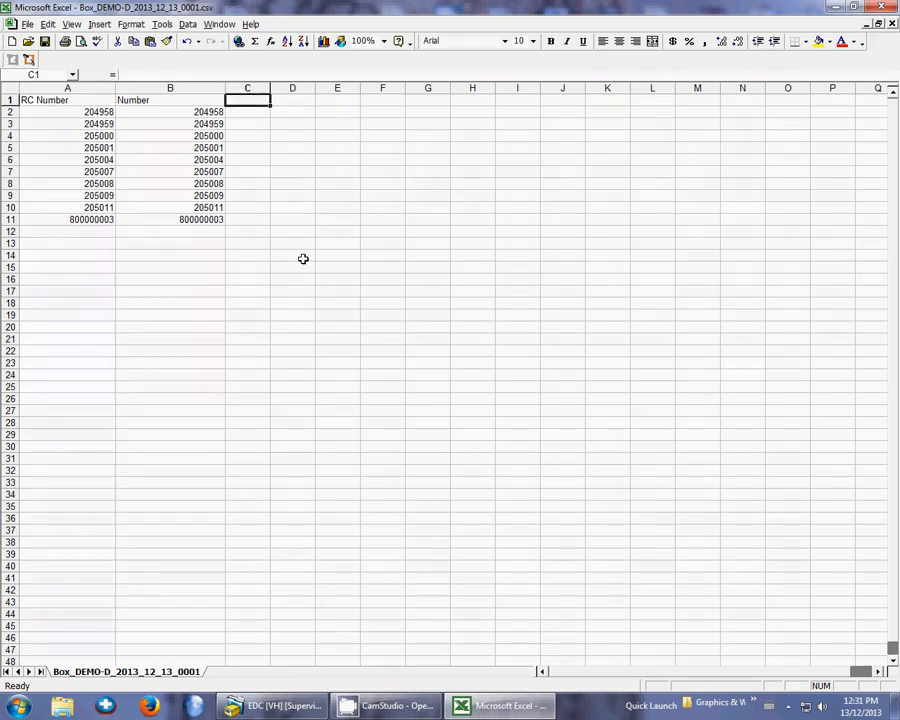
type("description")
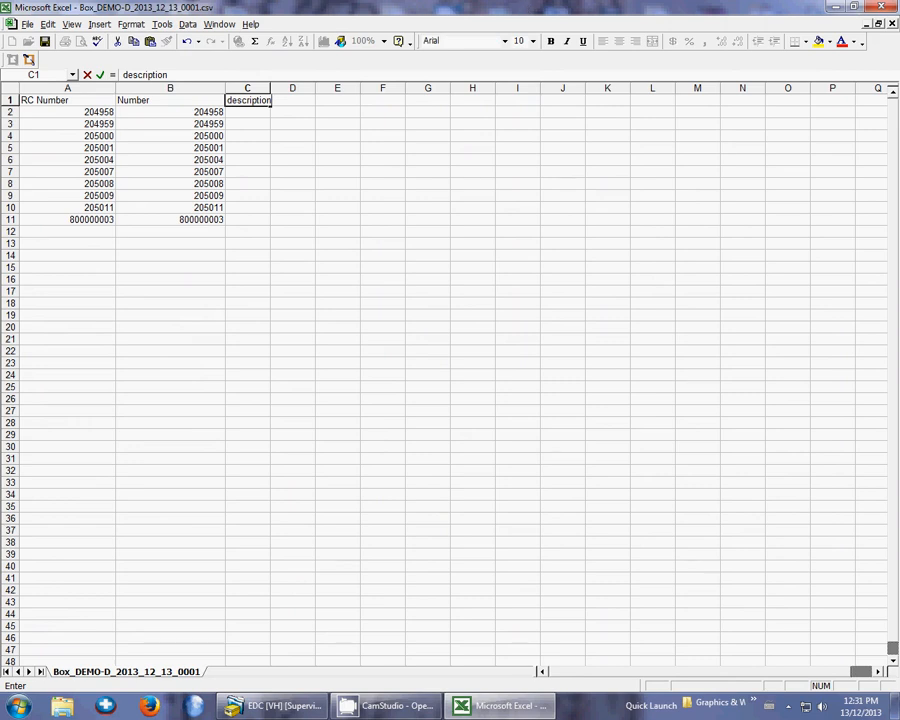
key("alt+Tab")
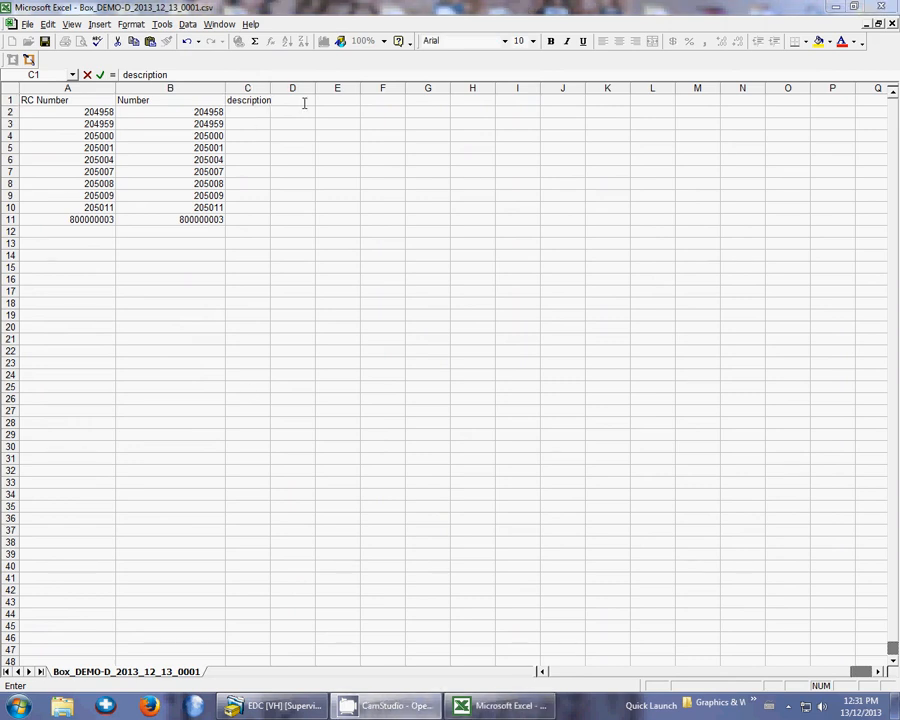
left_click(283, 60)
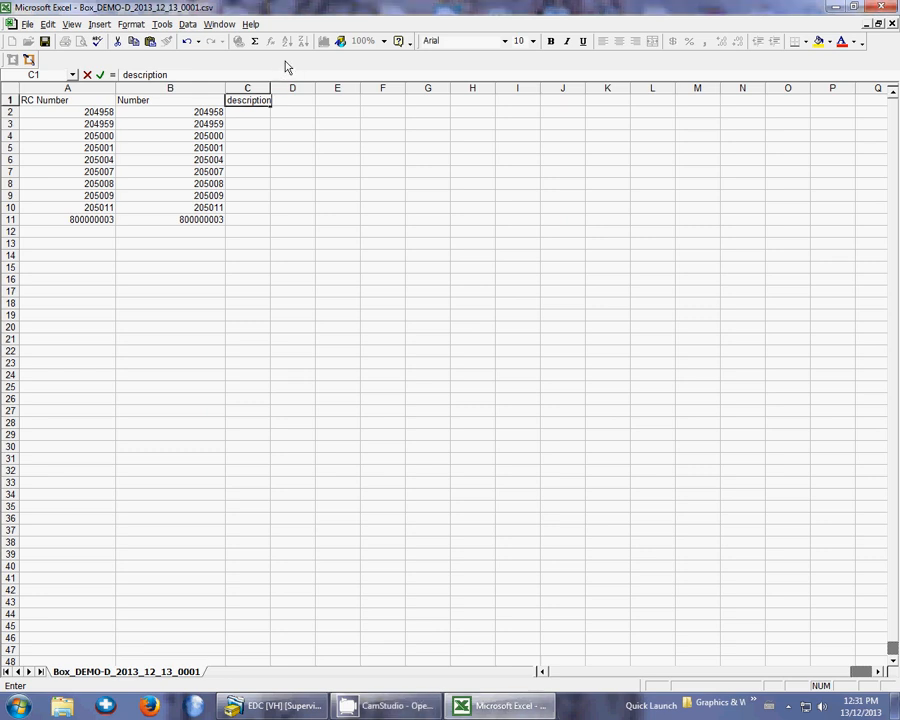
left_click_drag(268, 88, 276, 86)
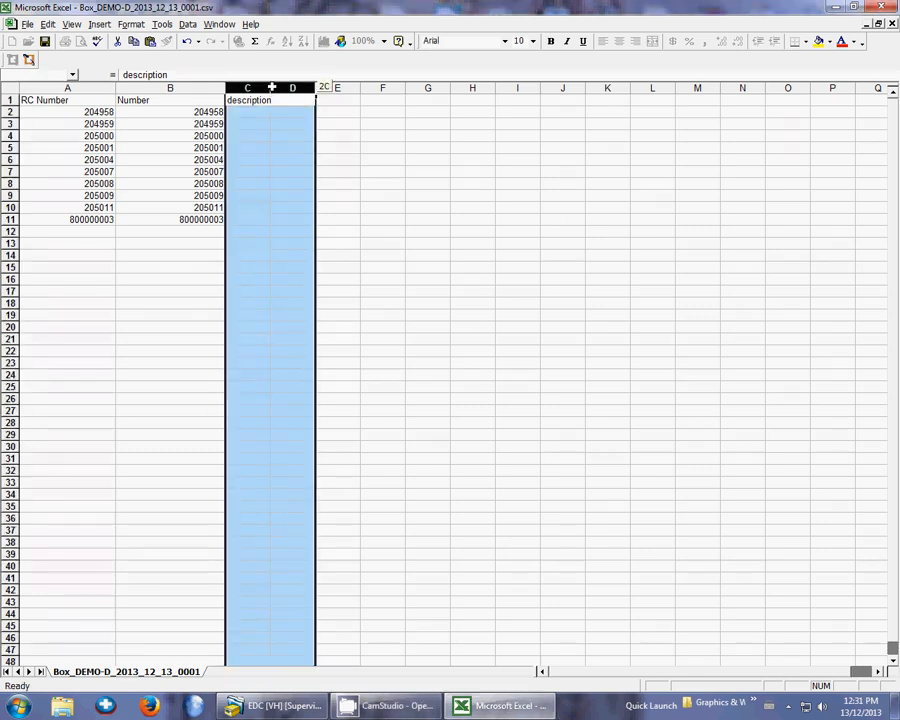
left_click(300, 88)
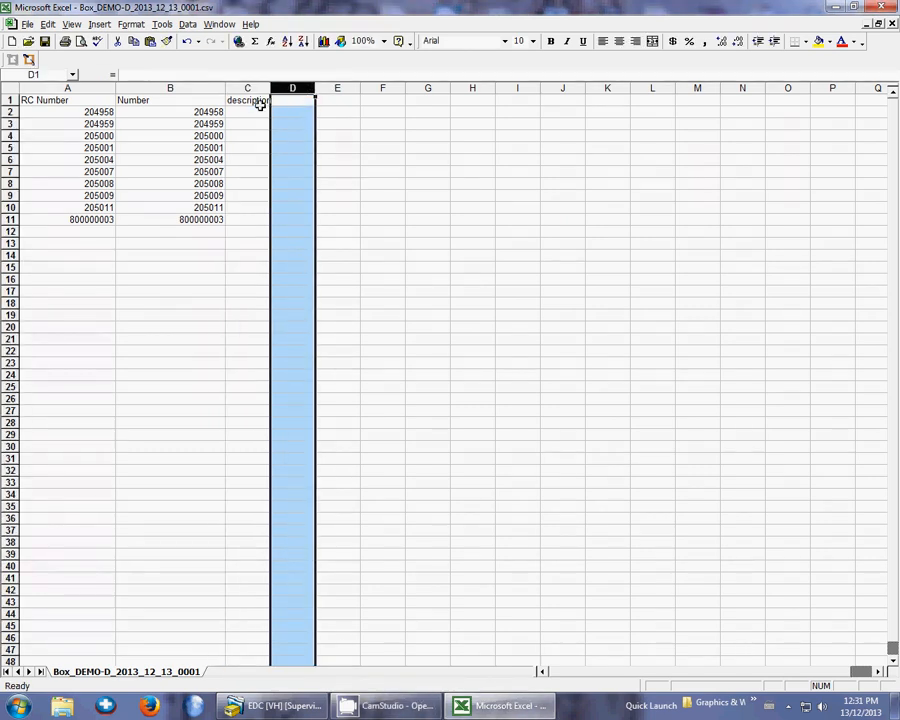
left_click(259, 88)
left_click_drag(270, 88, 313, 88)
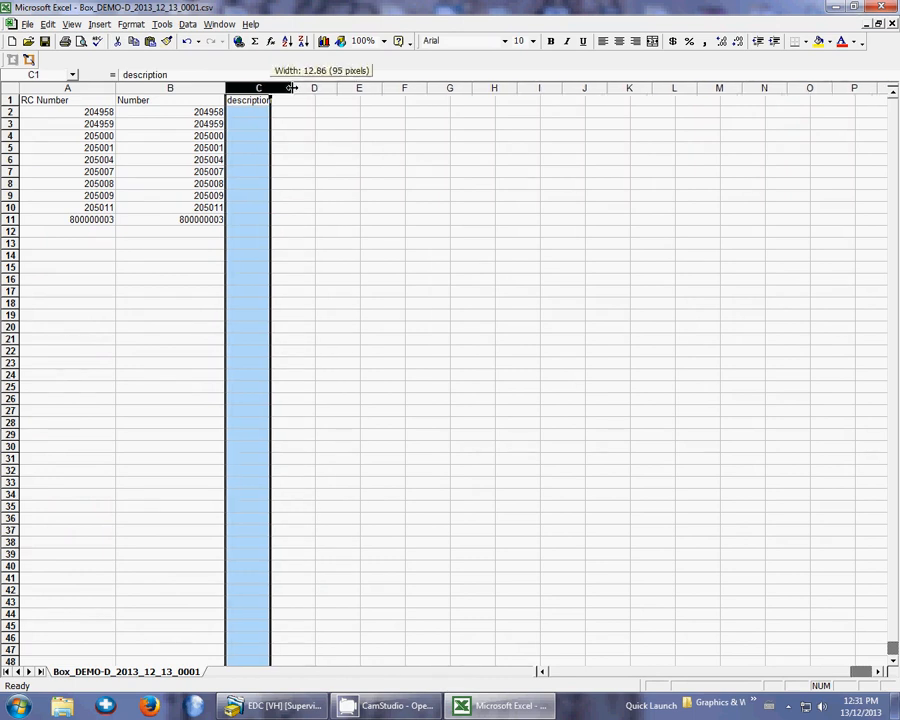
Fill cells C2 to C11 with the box descriptions a, b, c, bh, sdf, sg, jh, ty, b and k
left_click(277, 115)
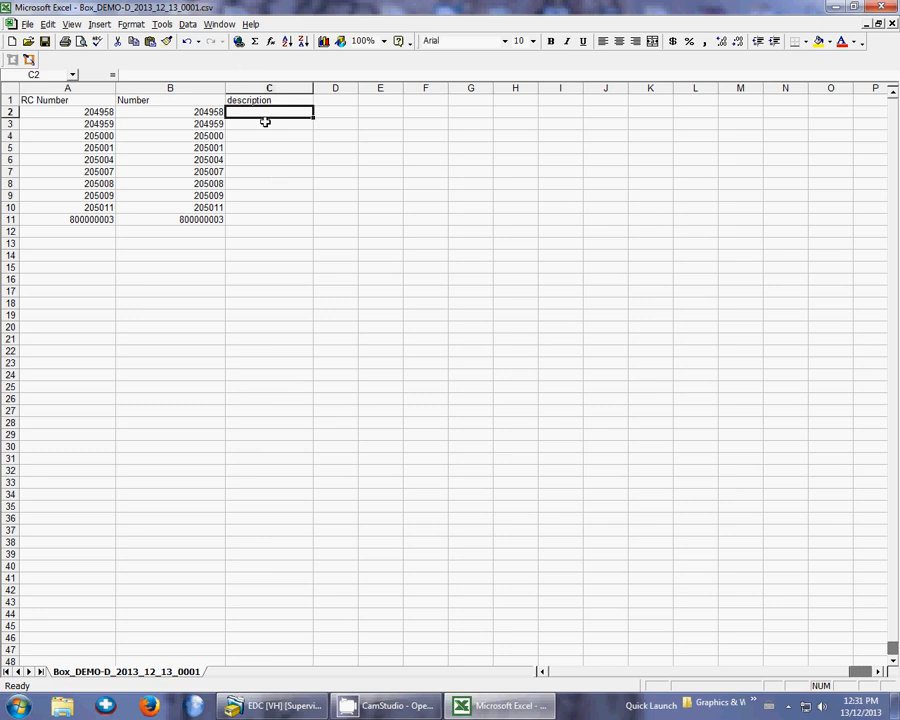
type("a")
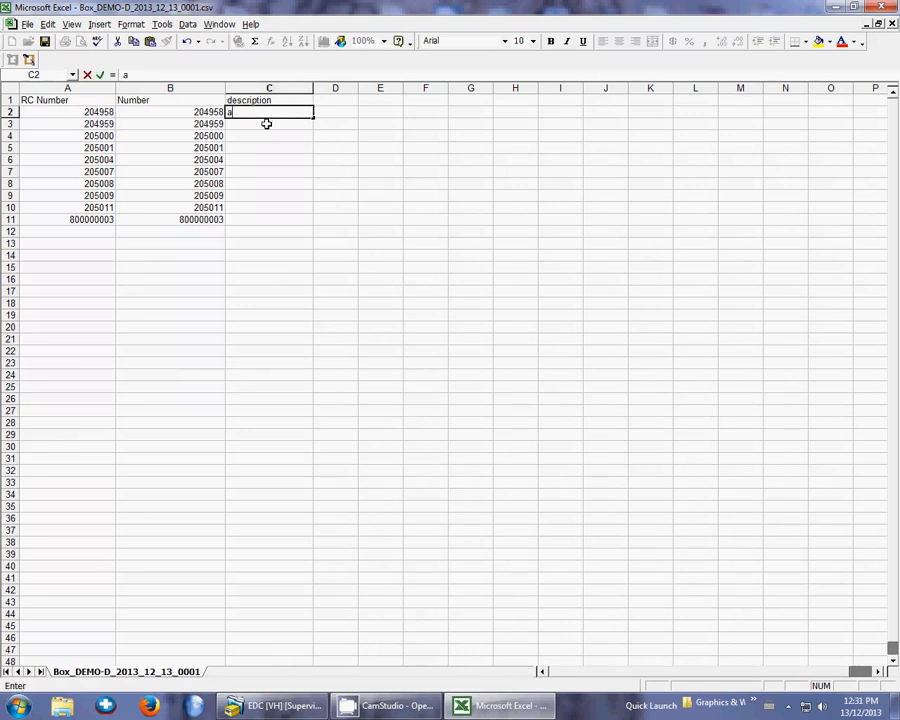
key("Return")
type("b")
key("Return")
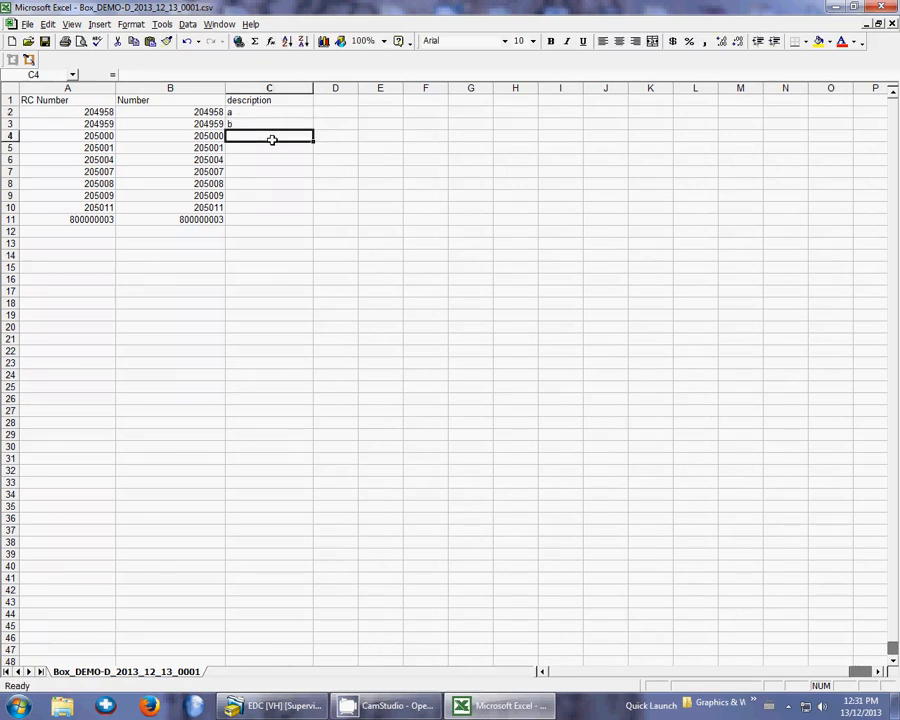
type("c")
key("Return")
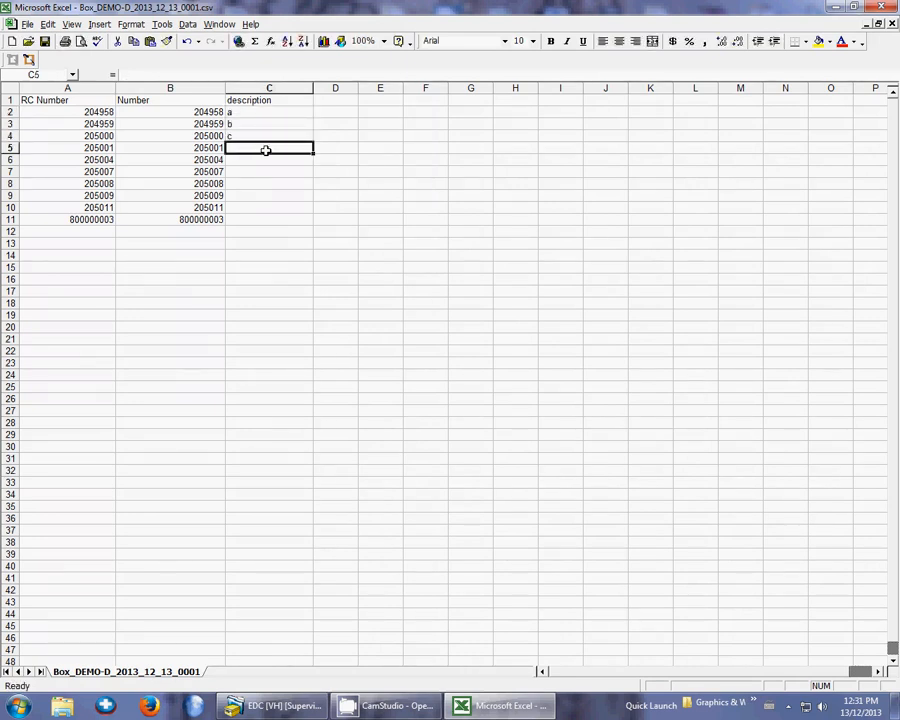
type("bh")
key("Return")
key("Return")
left_click(279, 162)
type("sdf")
key("Return")
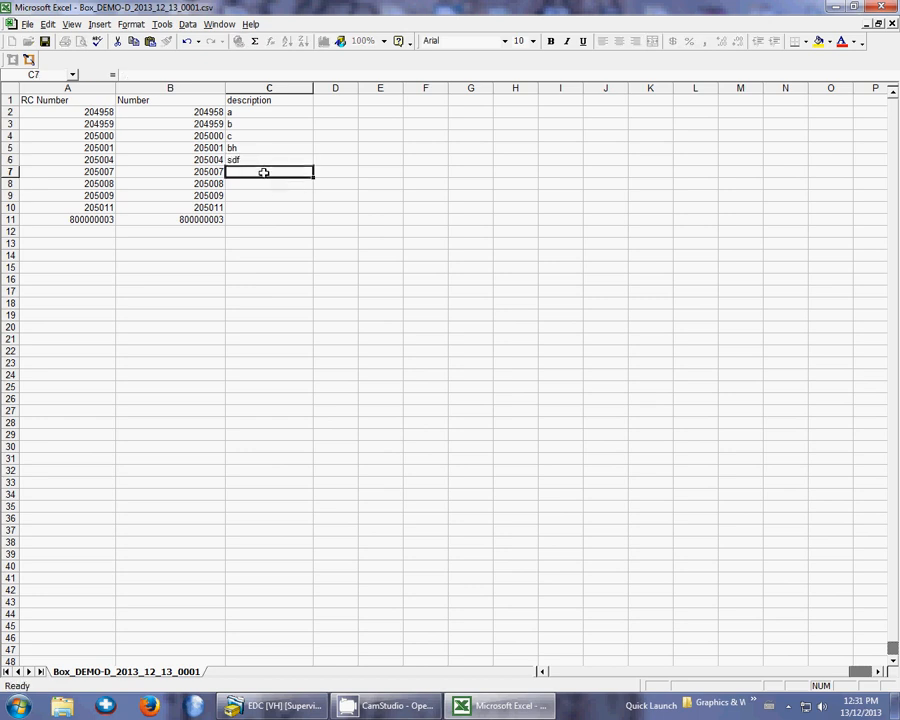
type("sg")
key("Return")
type("jh")
key("Return")
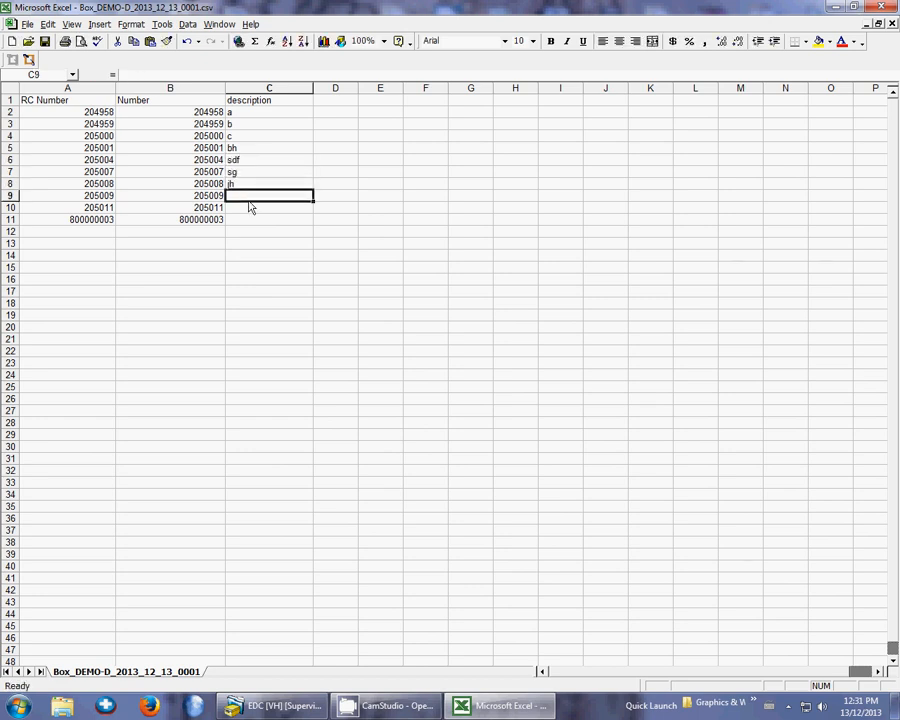
type("ty")
key("Return")
type("b")
key("Return")
type("k")
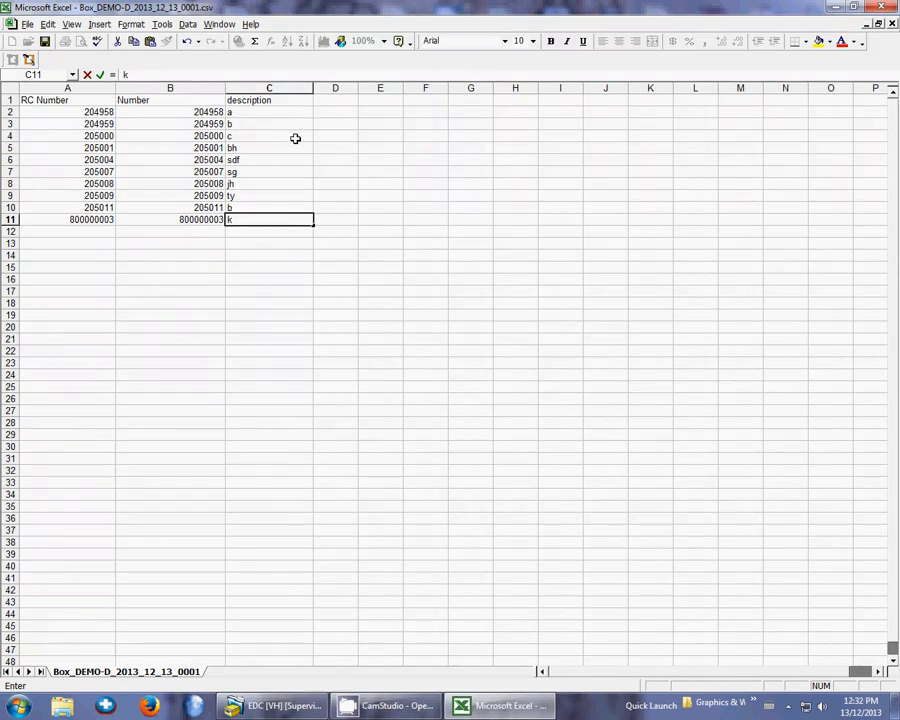
left_click(334, 99)
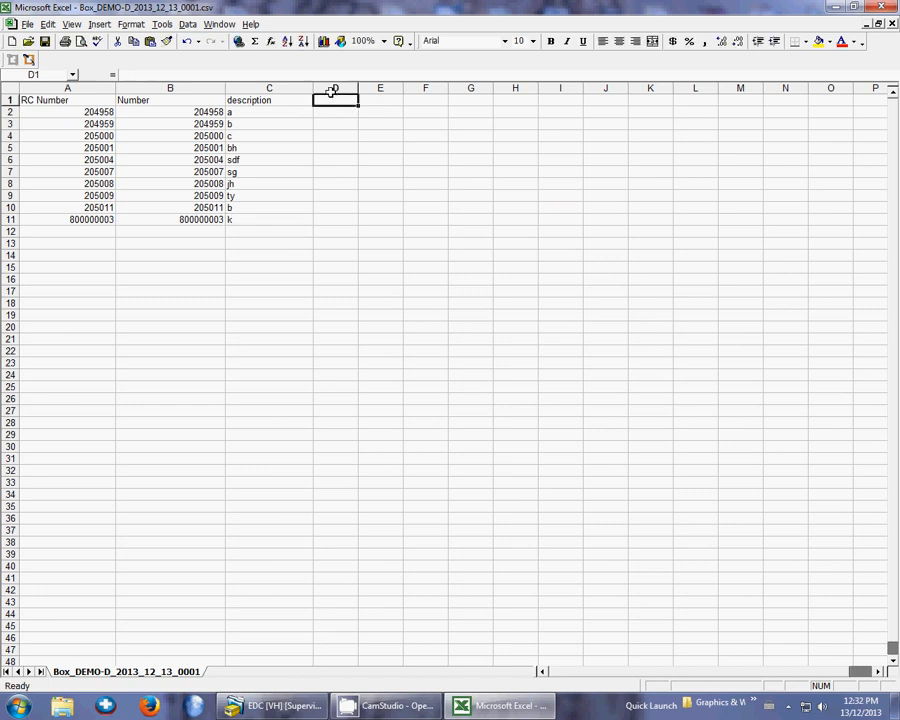
left_click(390, 101)
left_click(417, 104)
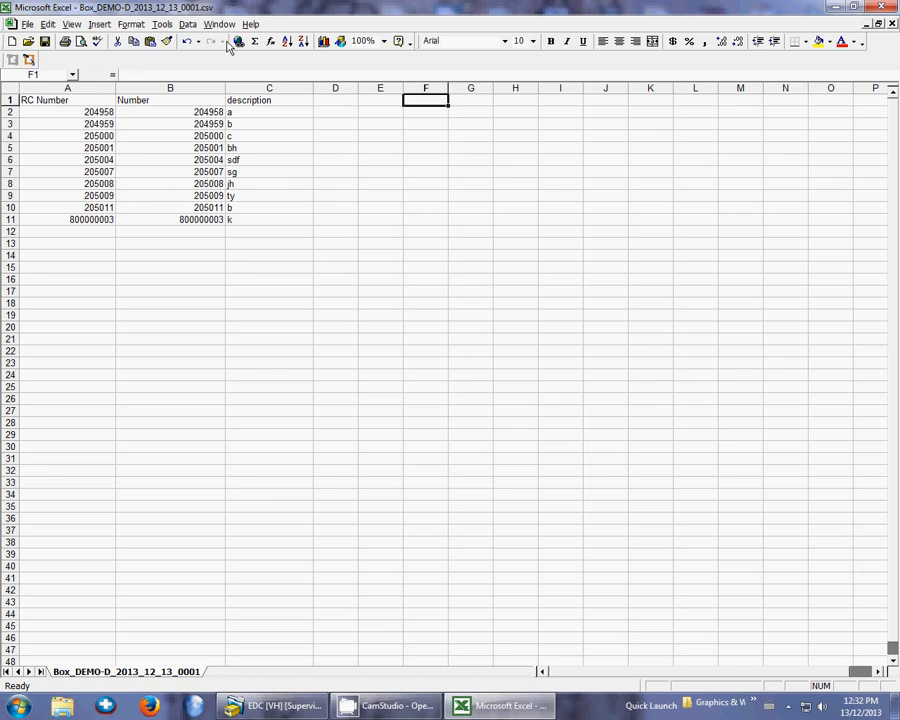
Close Excel, saving the changes over Box_DEMO-D_2013_12_13_0001.csv on the Desktop in comma-delimited CSV format
left_click(891, 8)
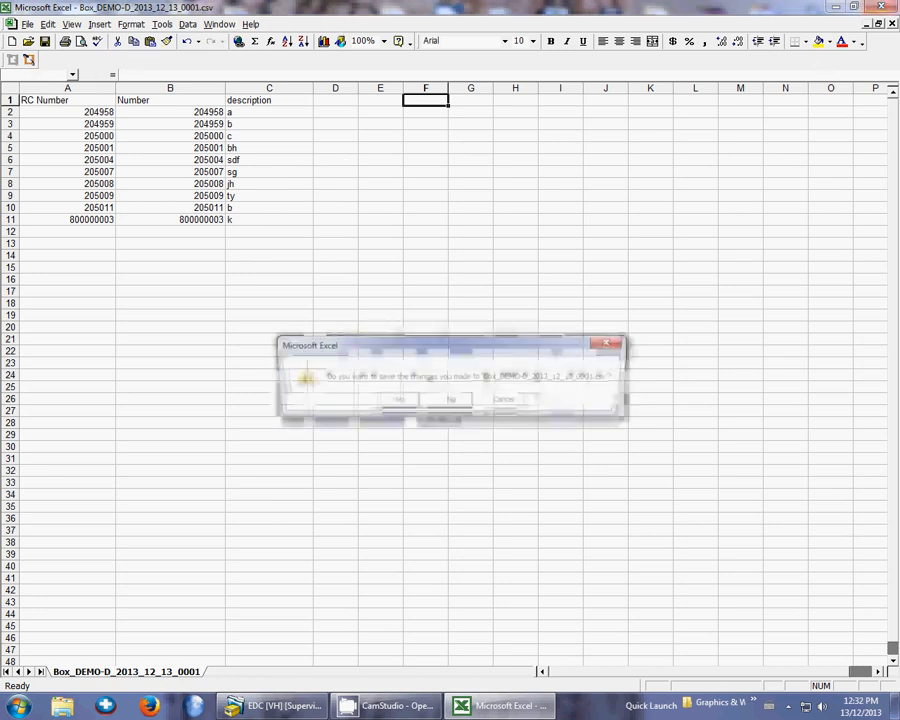
left_click(390, 404)
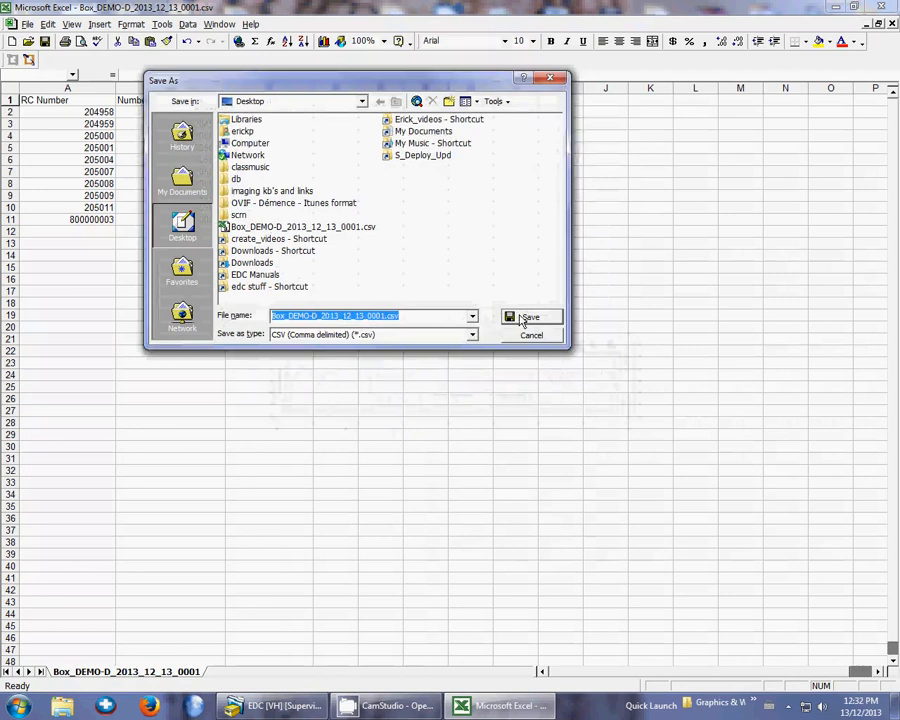
left_click(524, 318)
left_click(424, 401)
left_click(398, 419)
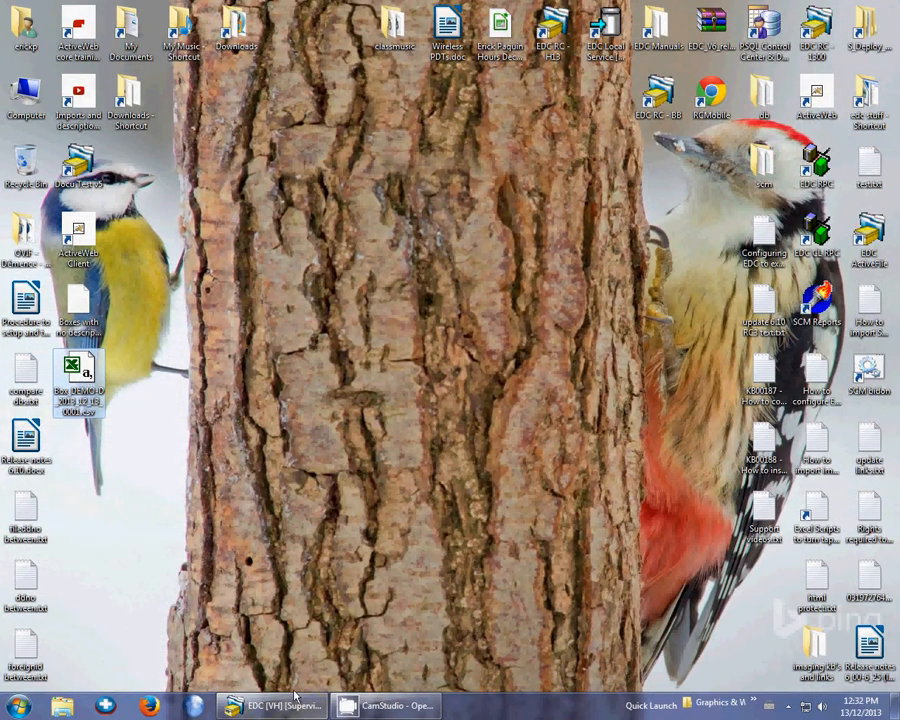
Switch to EDC and start the data import wizard from the Box and File Maintenance module
mouse_move(263, 711)
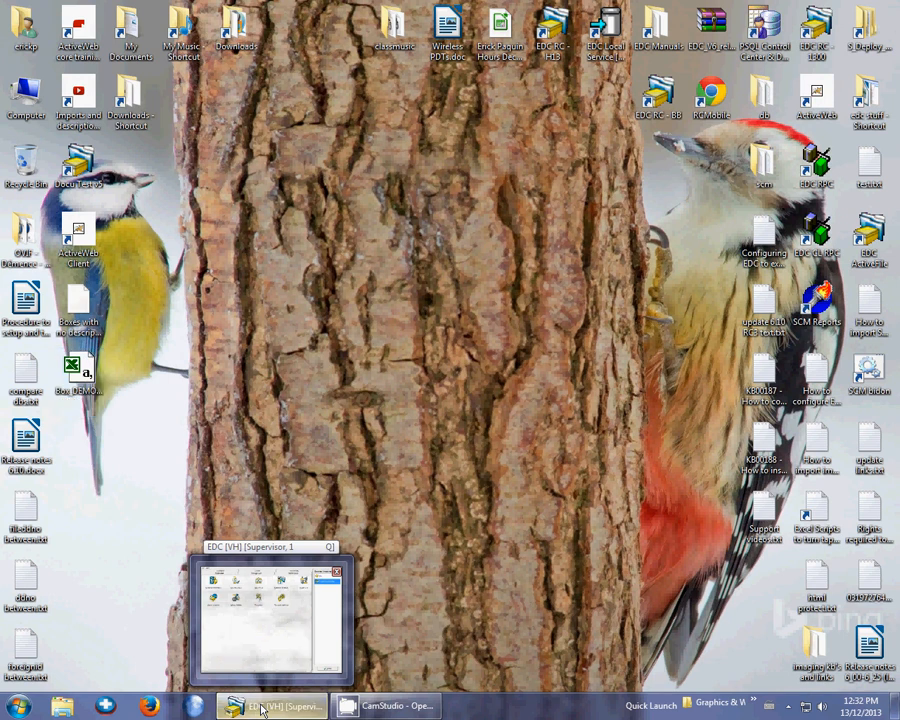
left_click(263, 709)
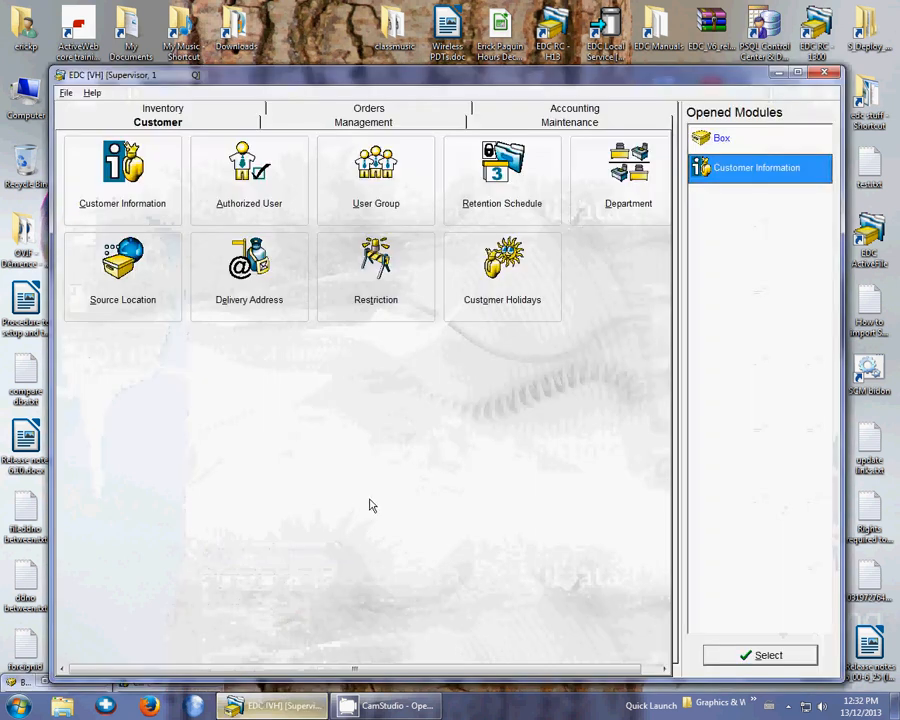
left_click(563, 127)
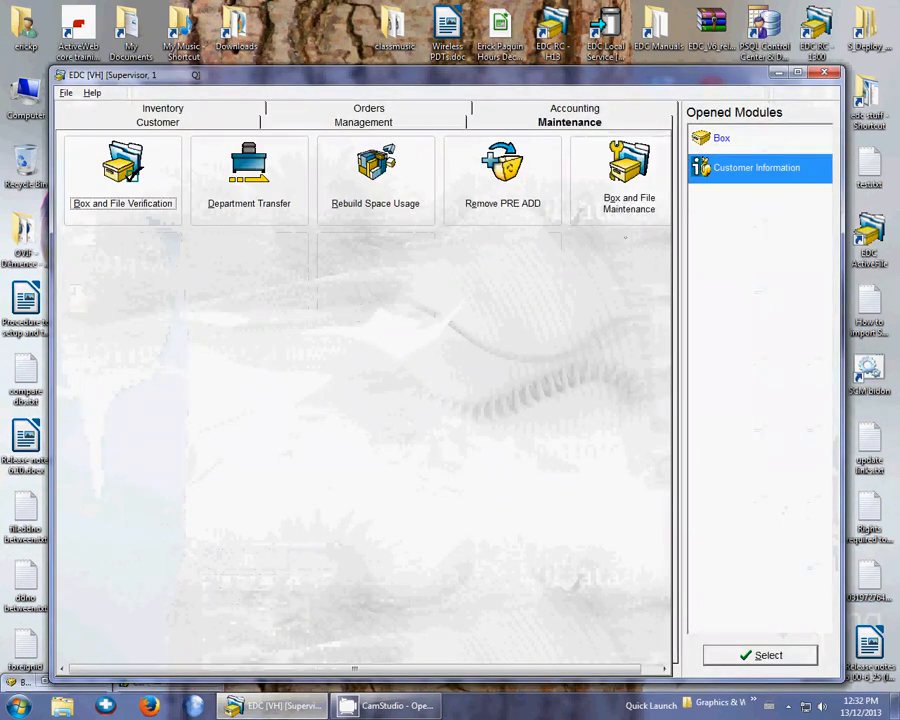
double_click(631, 211)
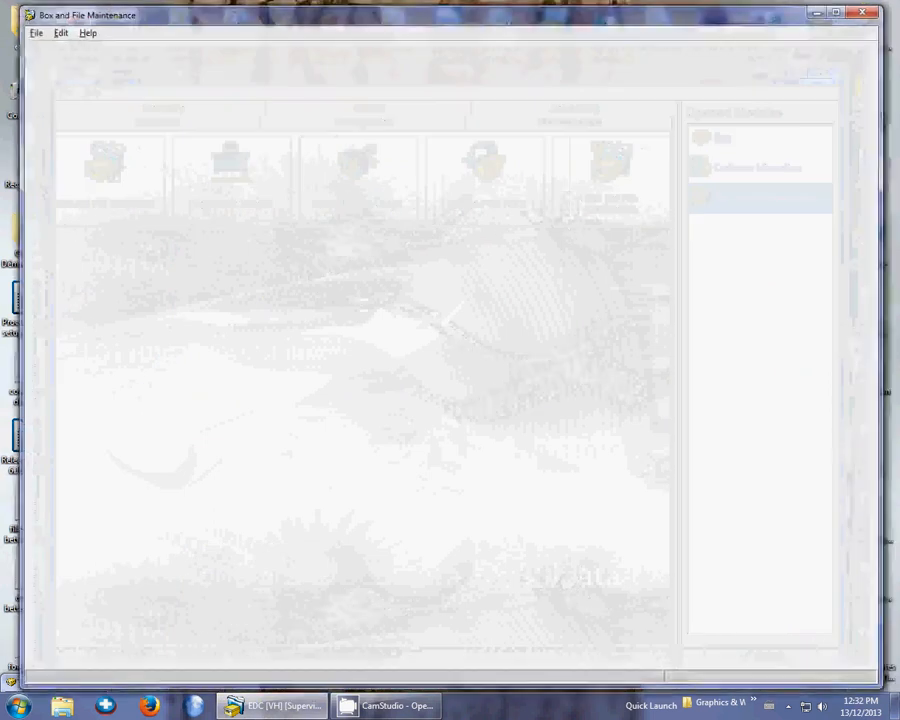
left_click(36, 34)
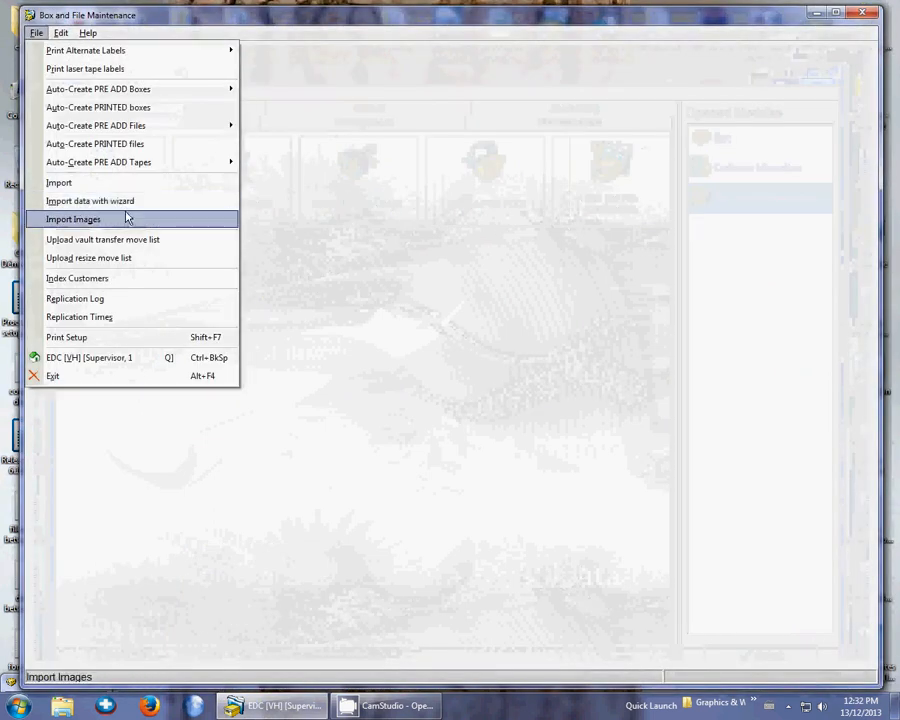
left_click(176, 206)
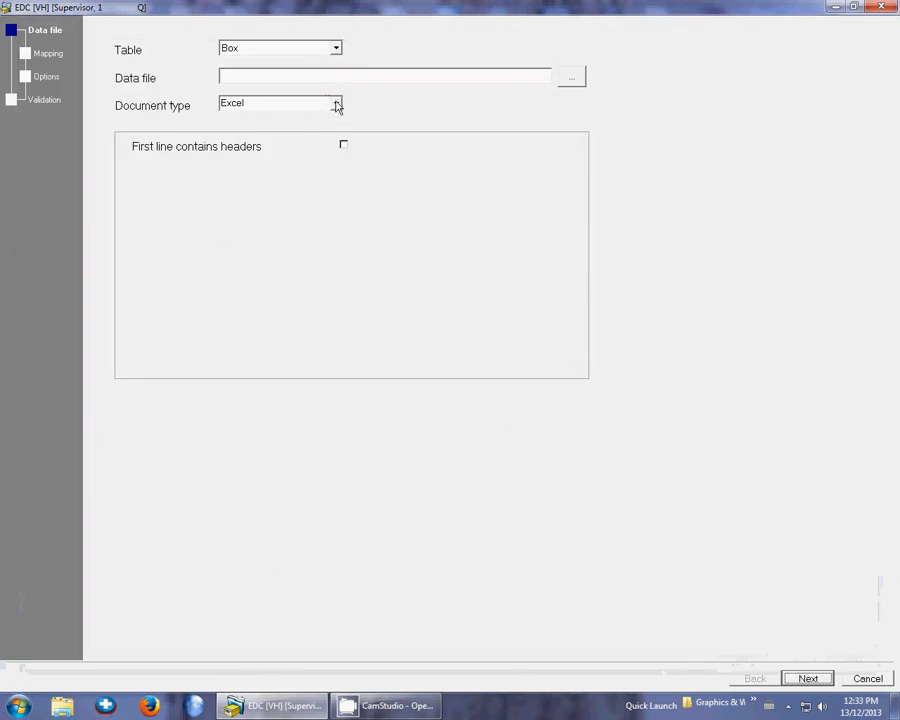
Set the import source to the CSV file Box_DEMO-D_2013_12_13_0001.csv on the Desktop, with headers in its first line
left_click(337, 104)
left_click(292, 127)
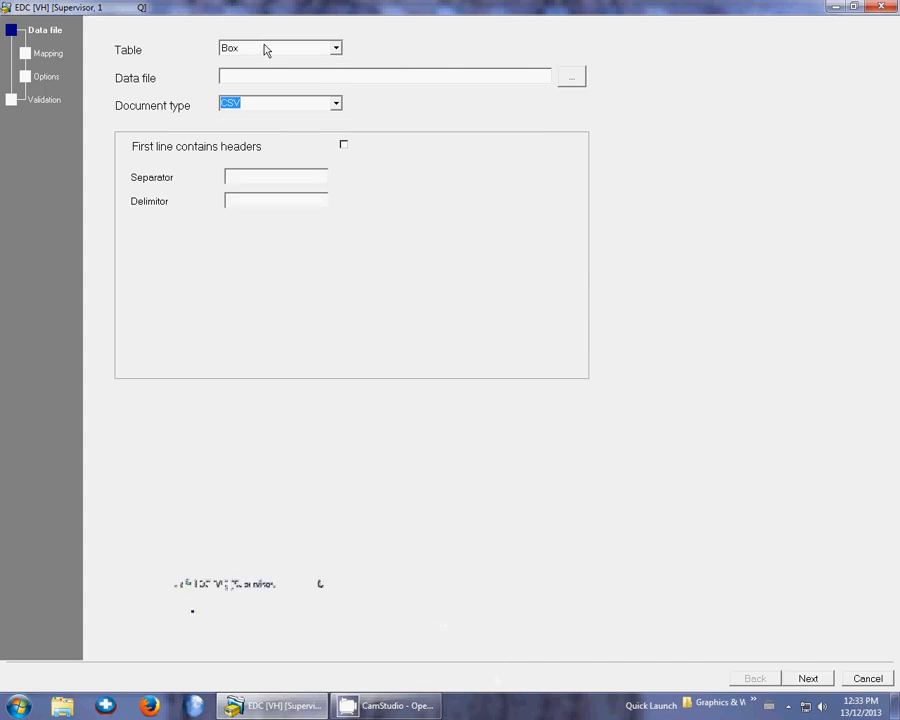
left_click(575, 80)
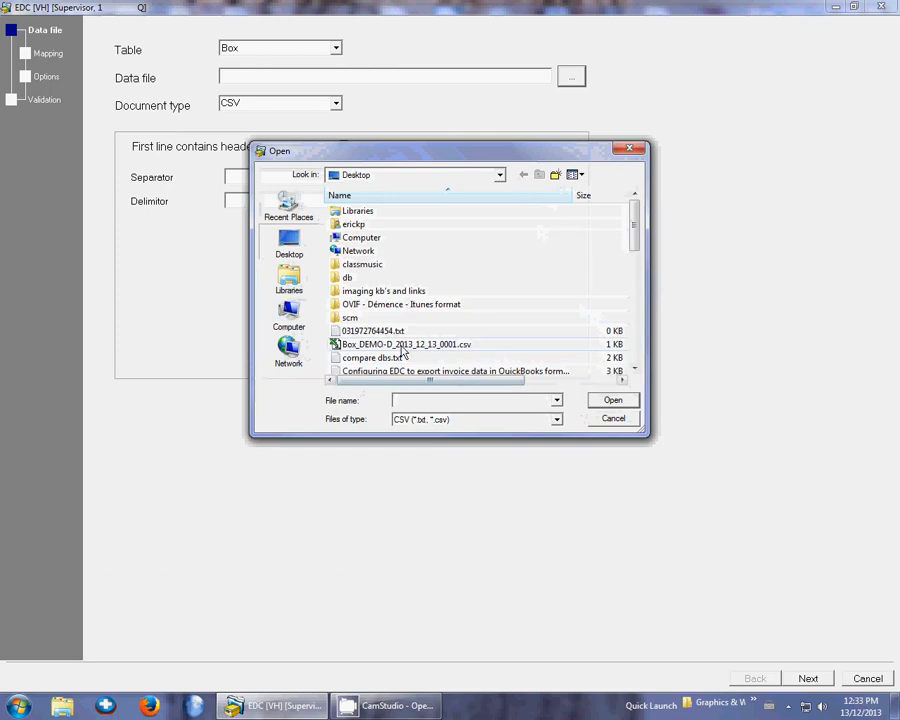
left_click(404, 344)
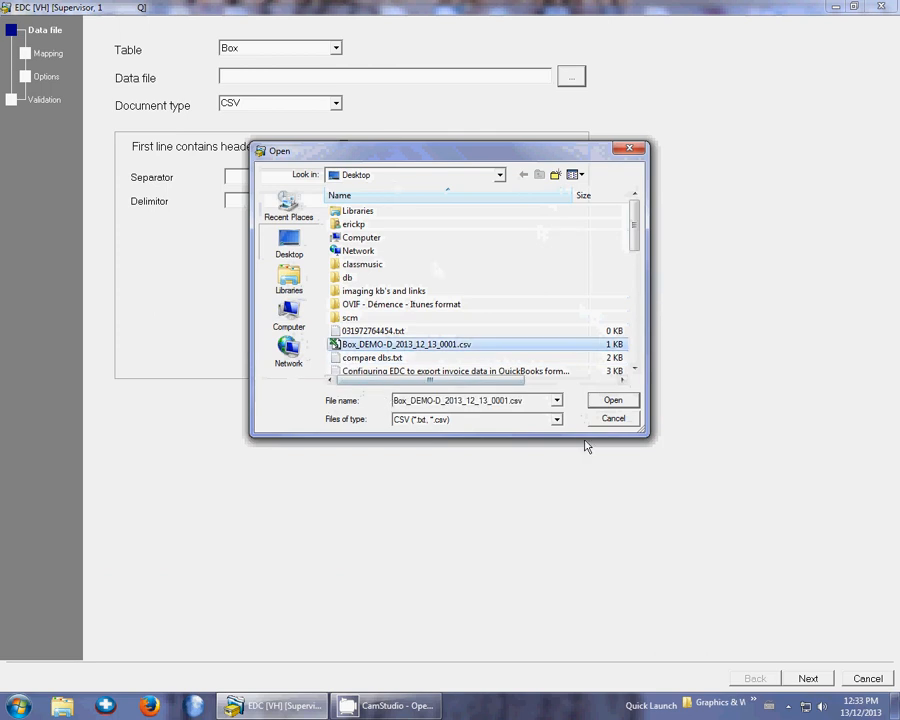
left_click(626, 400)
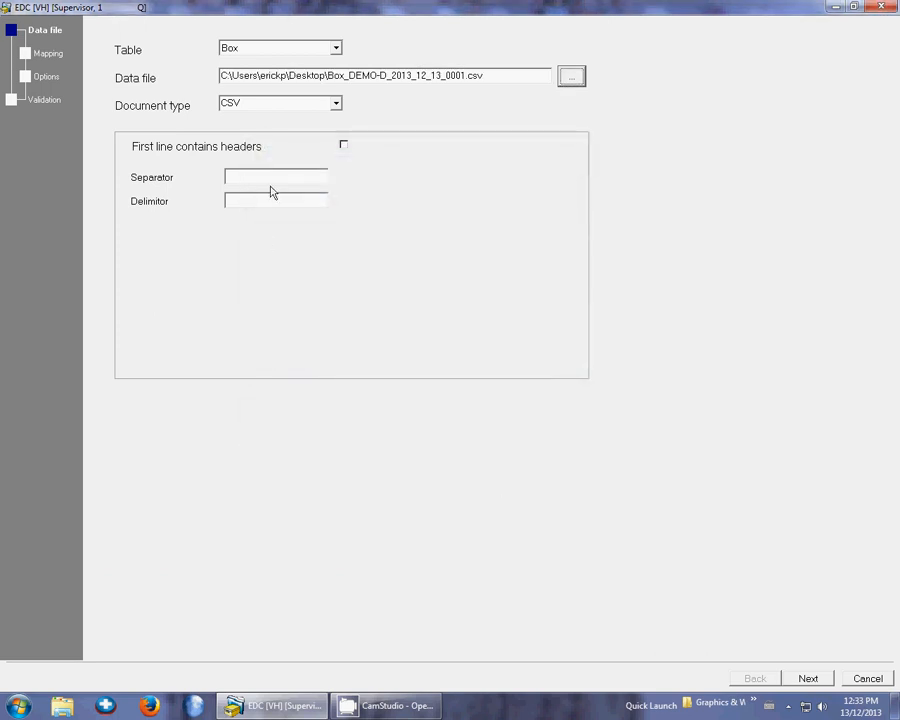
left_click(344, 146)
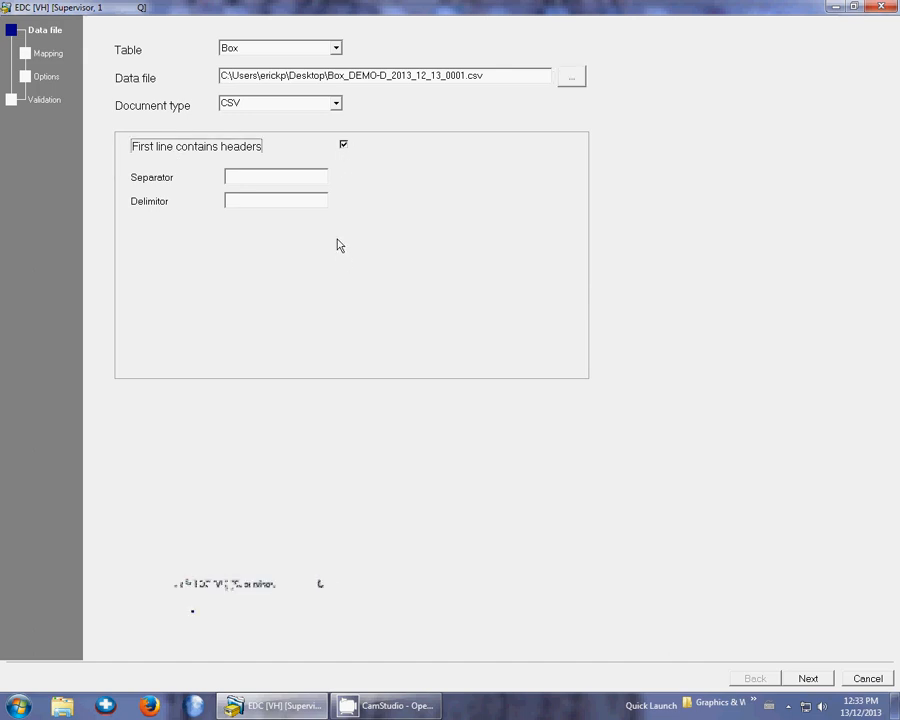
Leave the CSV separator and delimiter as they are and set the Customer Key mapping's default value to DEMO-D
left_click(302, 178)
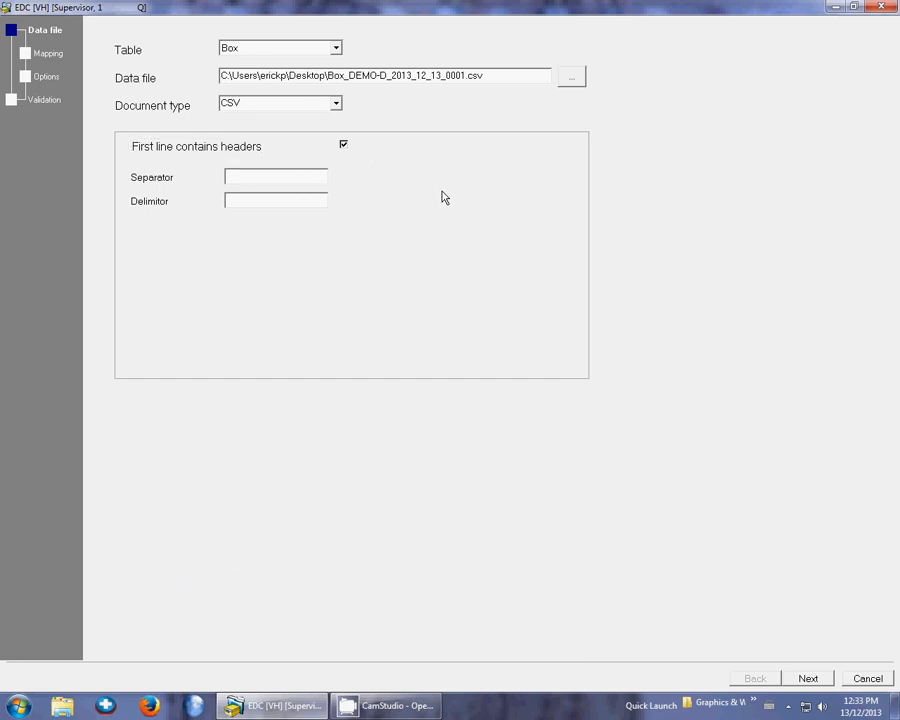
key("Tab")
left_click(806, 679)
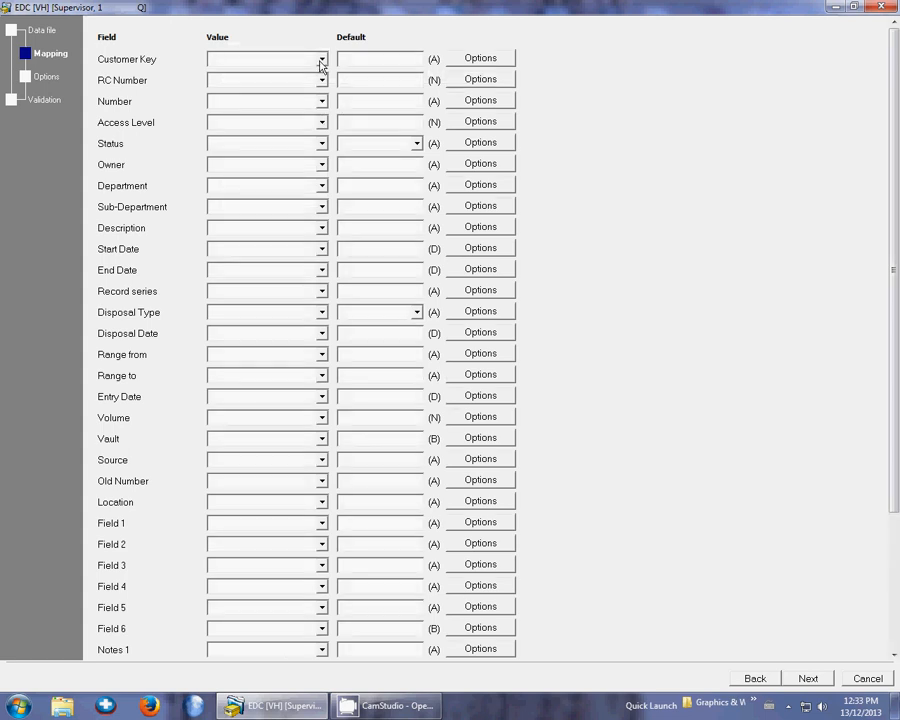
left_click(370, 58)
double_click(380, 59)
left_click(380, 59)
Map the RC Number, Number and Description fields to the CSV columns RC Number, Number and description
left_click(322, 81)
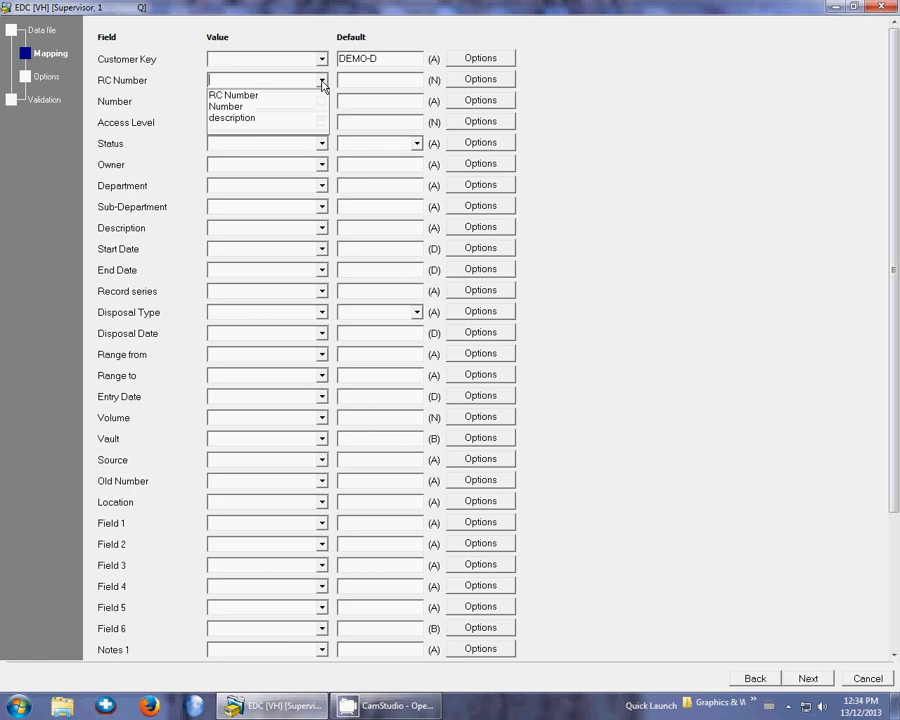
left_click(258, 95)
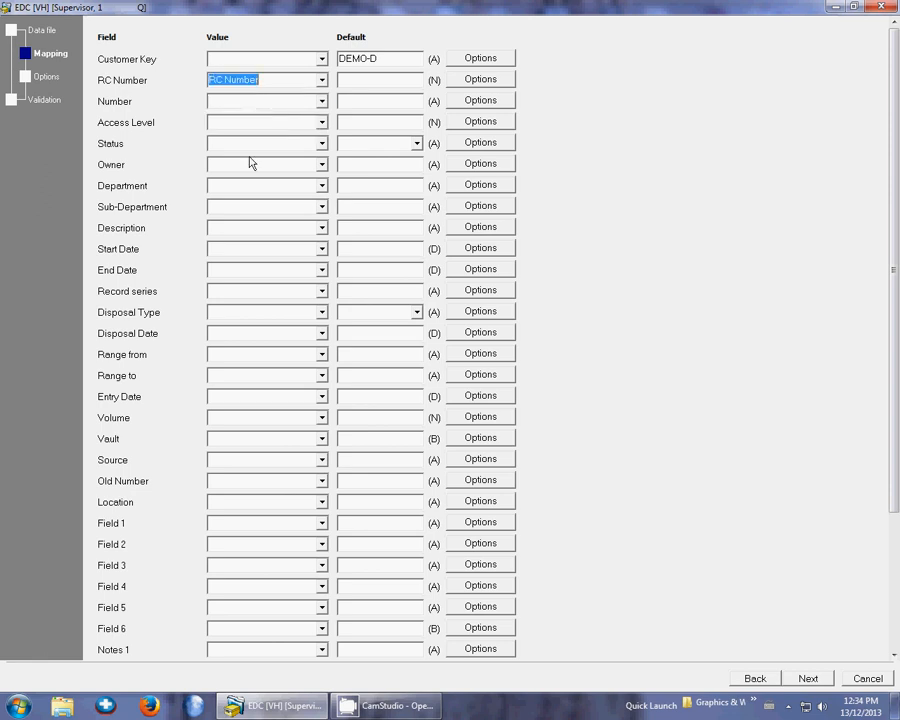
left_click(321, 101)
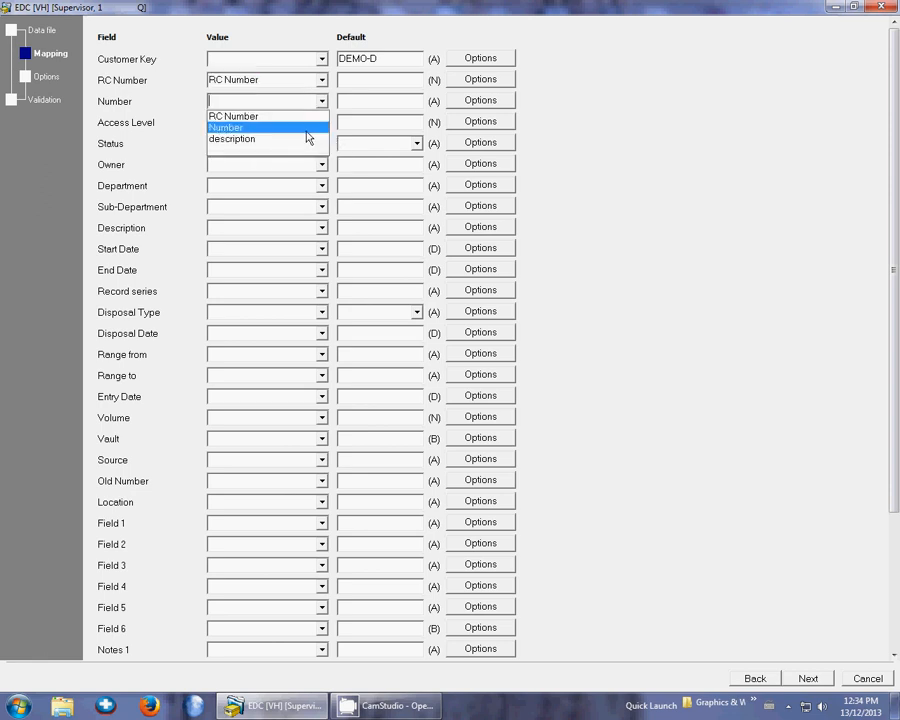
left_click(307, 130)
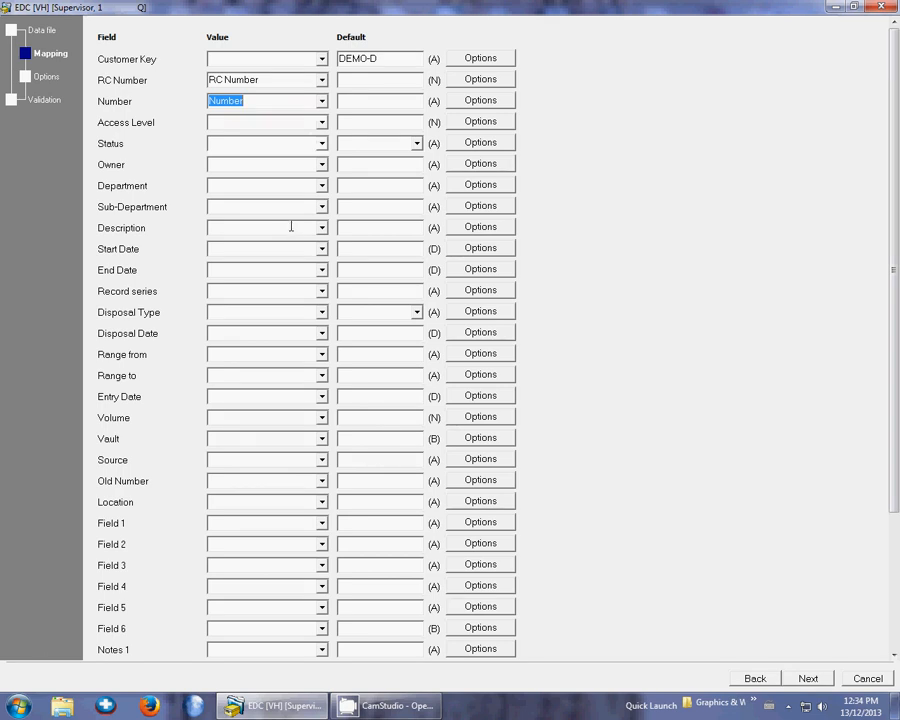
left_click(321, 228)
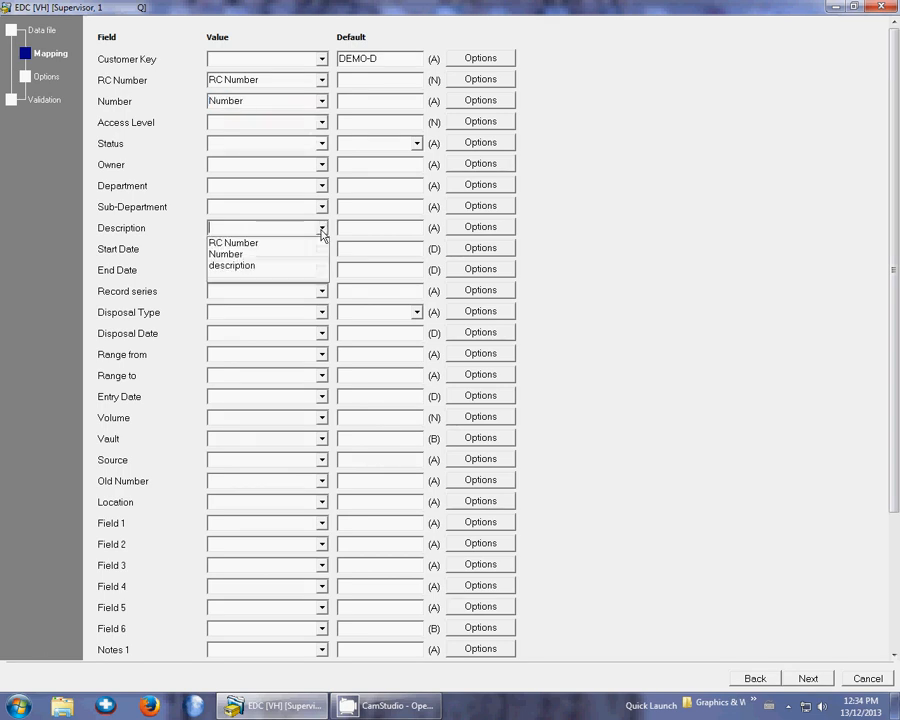
left_click(263, 267)
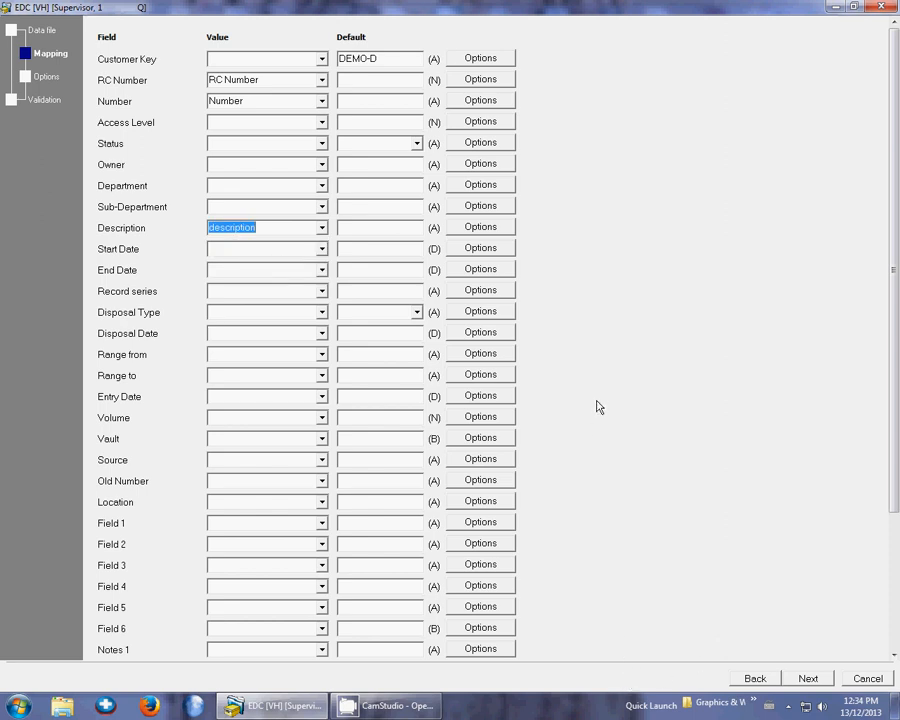
Limit the import to box modify only and run a test of the resulting description file
left_click(806, 678)
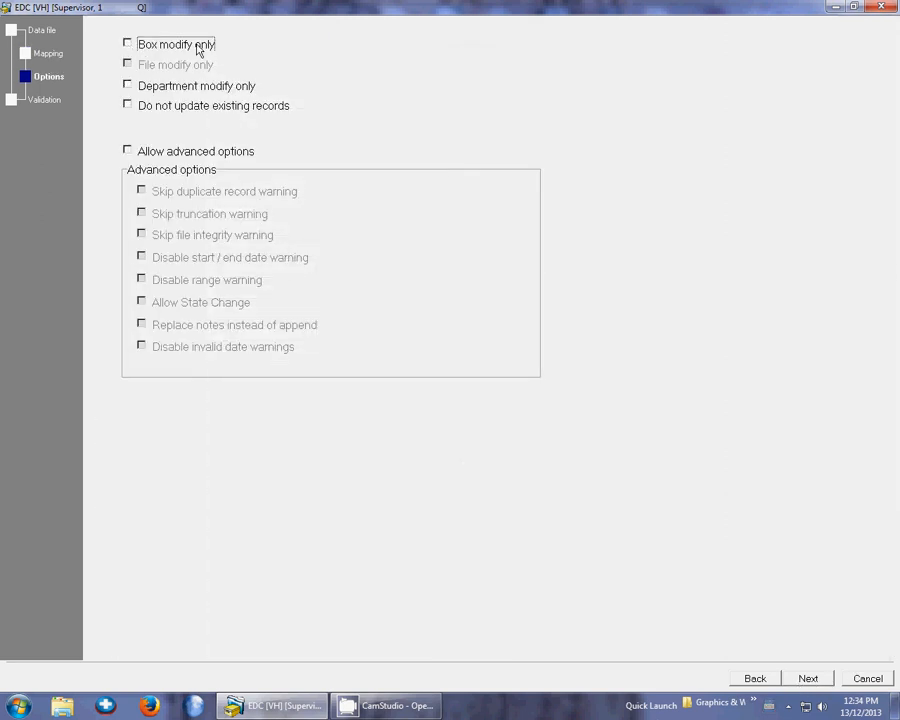
left_click(128, 44)
left_click(807, 680)
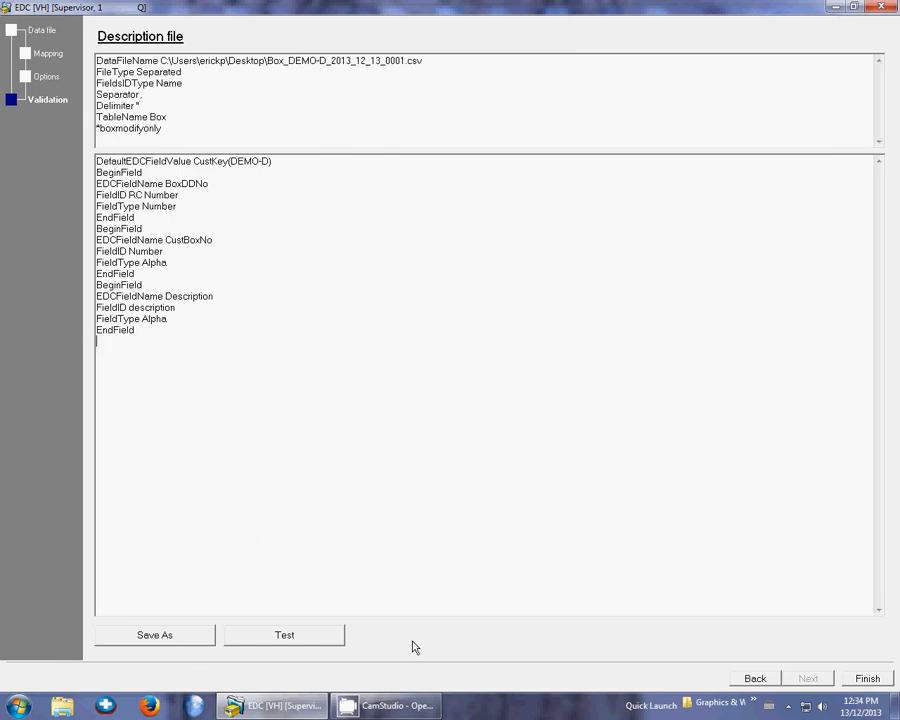
left_click(286, 638)
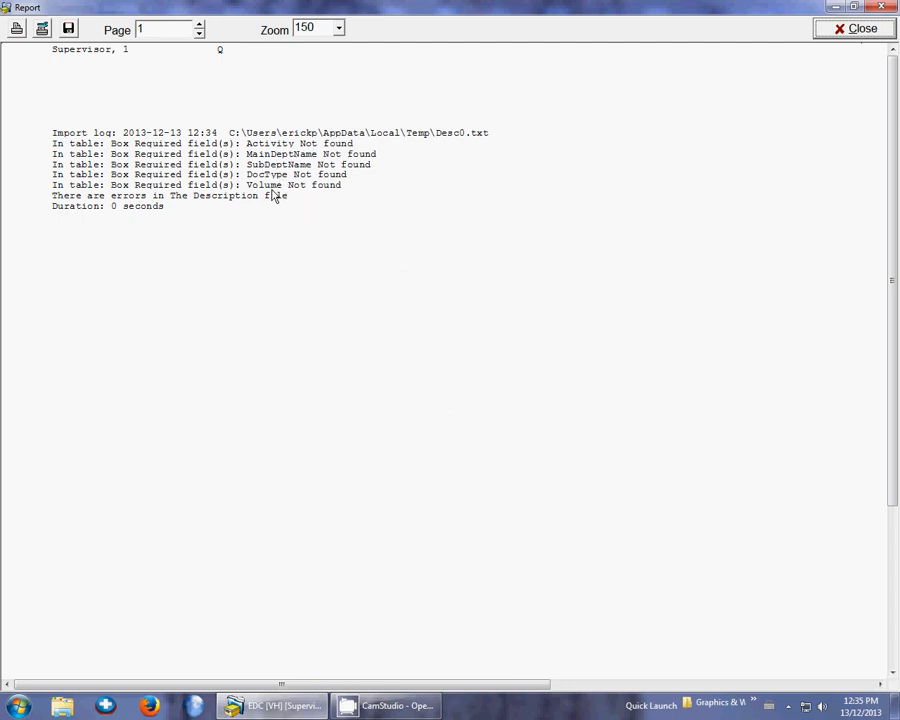
left_click(860, 29)
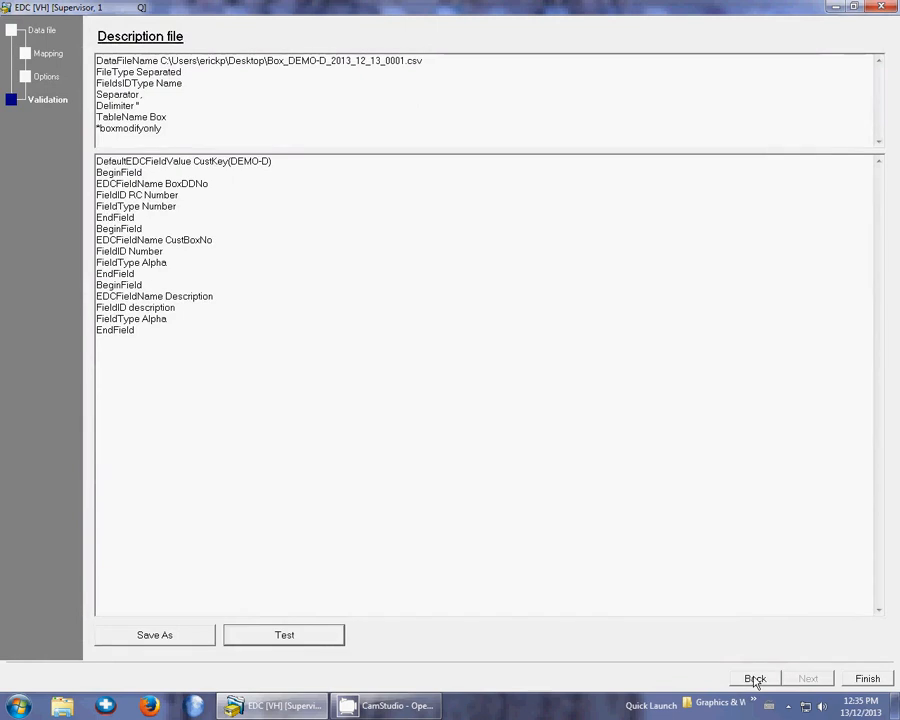
Return to the field mapping and set the default values to PreAdd for Status and Select for Department and Sub-Department
left_click(755, 680)
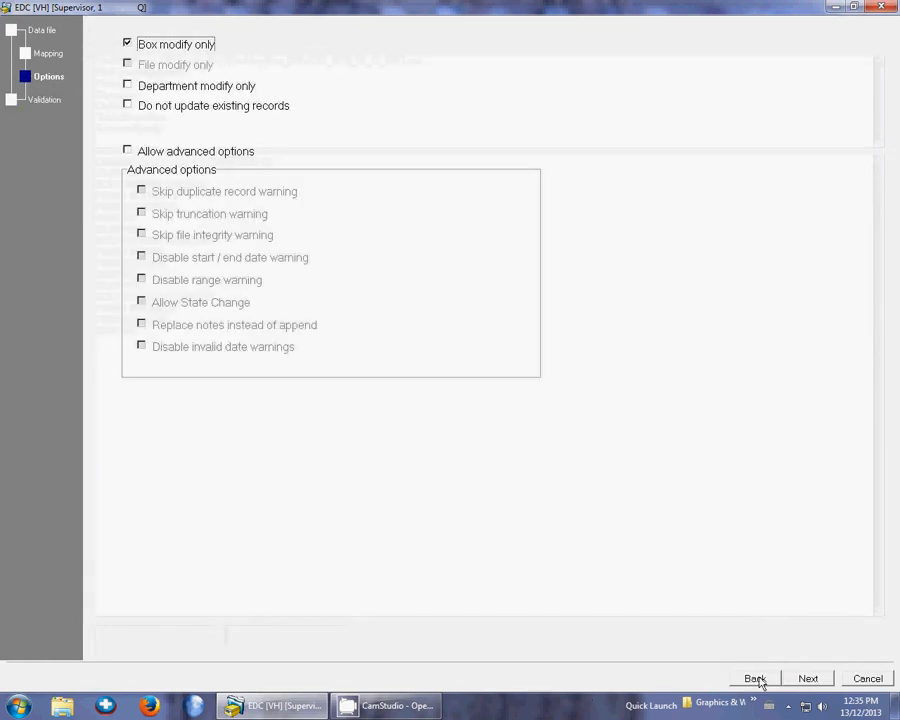
left_click(758, 678)
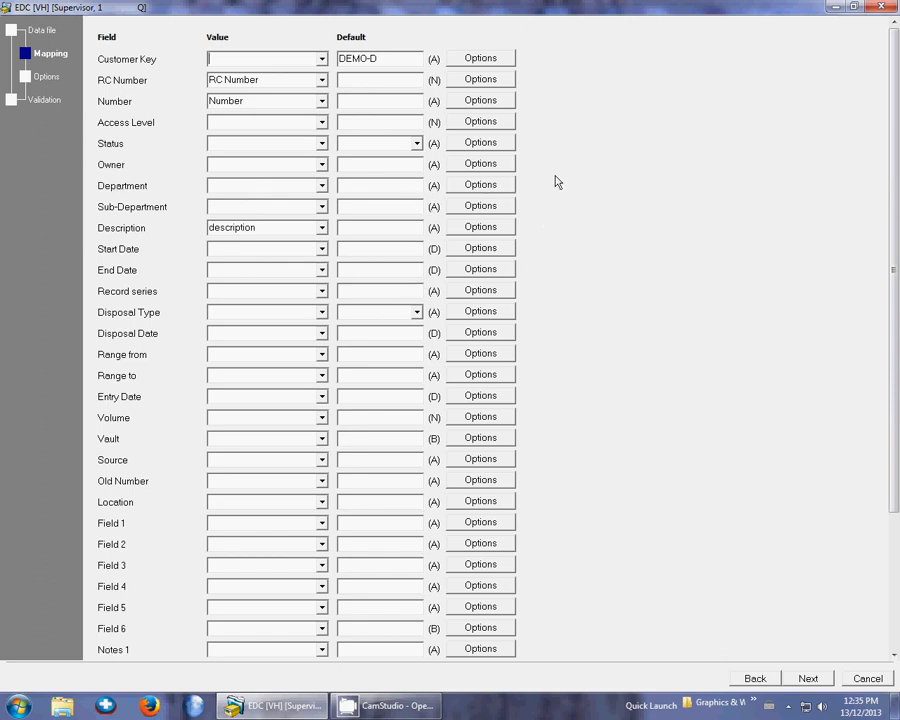
left_click(416, 144)
left_click(372, 159)
left_click(368, 189)
type("Select")
left_click(362, 206)
type("Select")
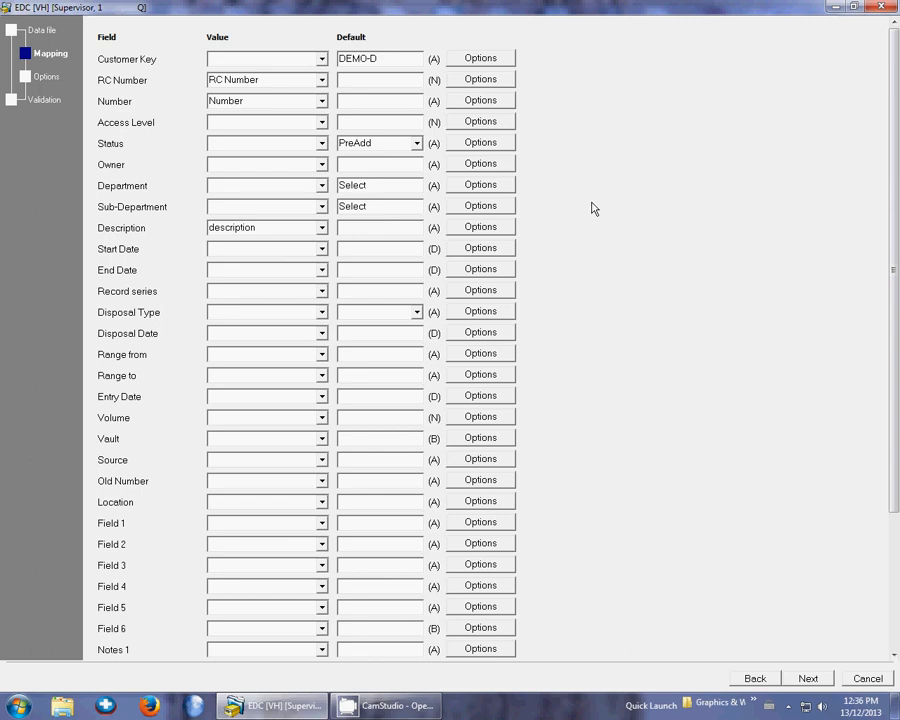
Try the arbitrary default values asdfasdf for Department and fghdfgh for Sub-Department
double_click(386, 185)
type("asdfasdf")
double_click(375, 205)
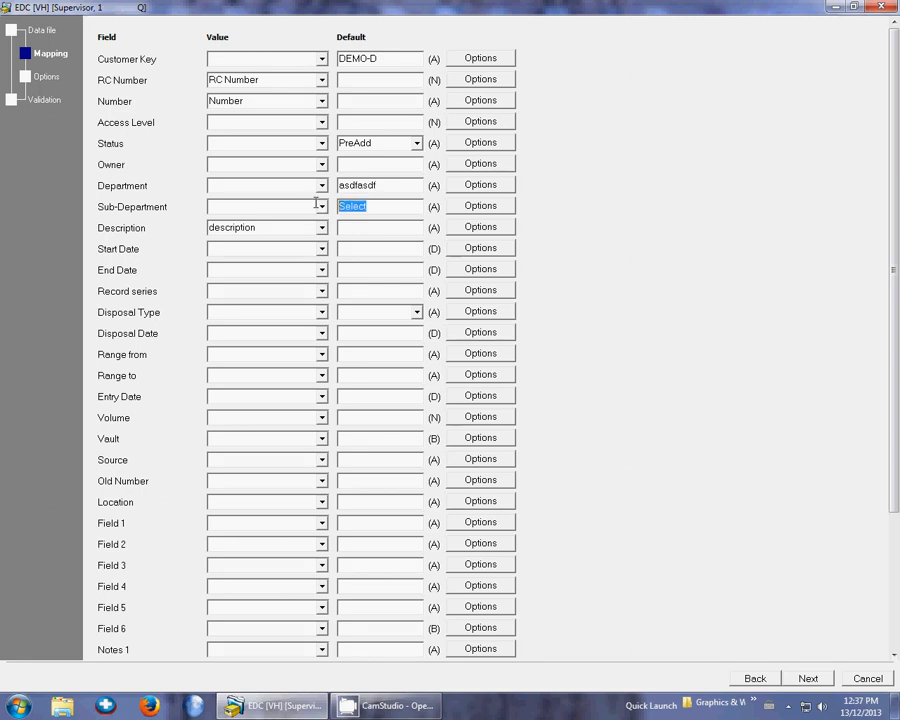
type("fghdfgh")
Restore Select as the default value of both Sub-Department and Department
left_click(389, 185)
left_click(386, 205)
left_click_drag(377, 208, 292, 208)
type("Select")
left_click_drag(400, 187, 229, 167)
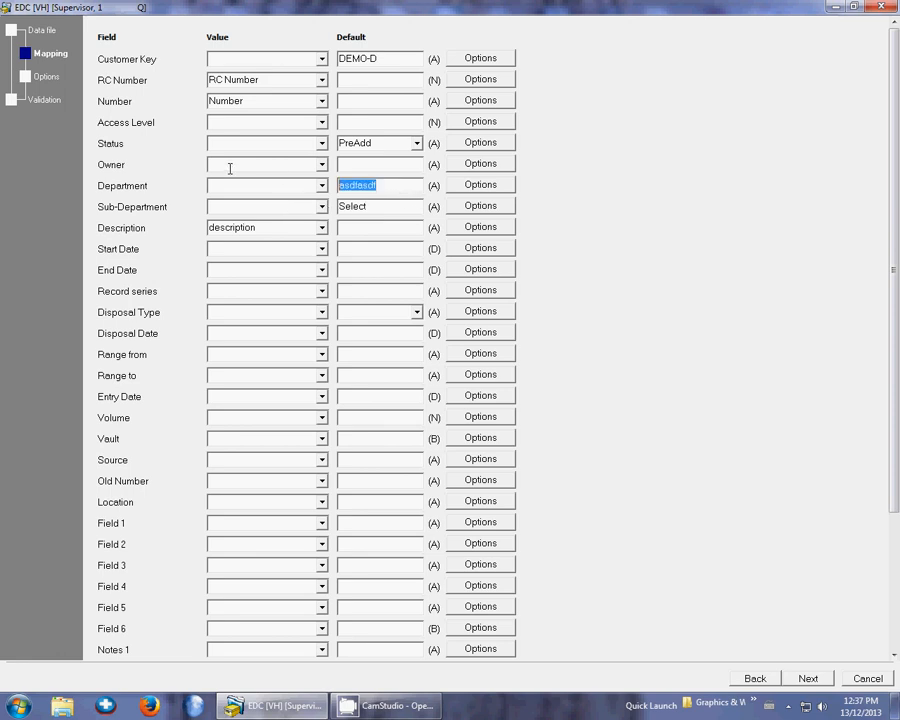
type("Select")
Set the default value of Record series to Select and of Volume to 1.2
left_click(383, 290)
type("Select")
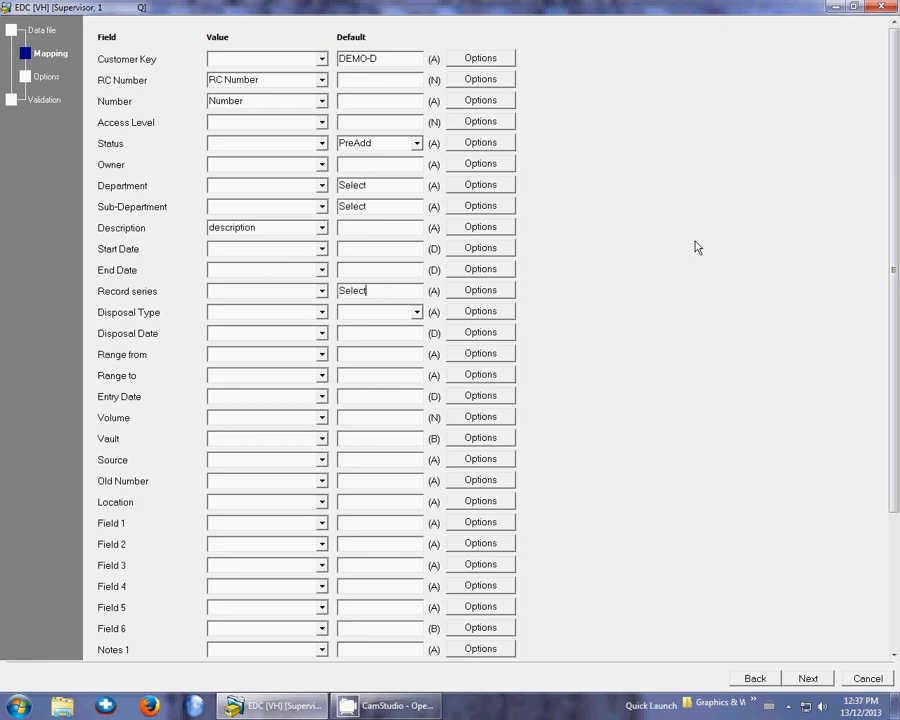
left_click(382, 416)
type("1.2")
Keep the box modify only option, test the import again and review the import log and box report
left_click(806, 677)
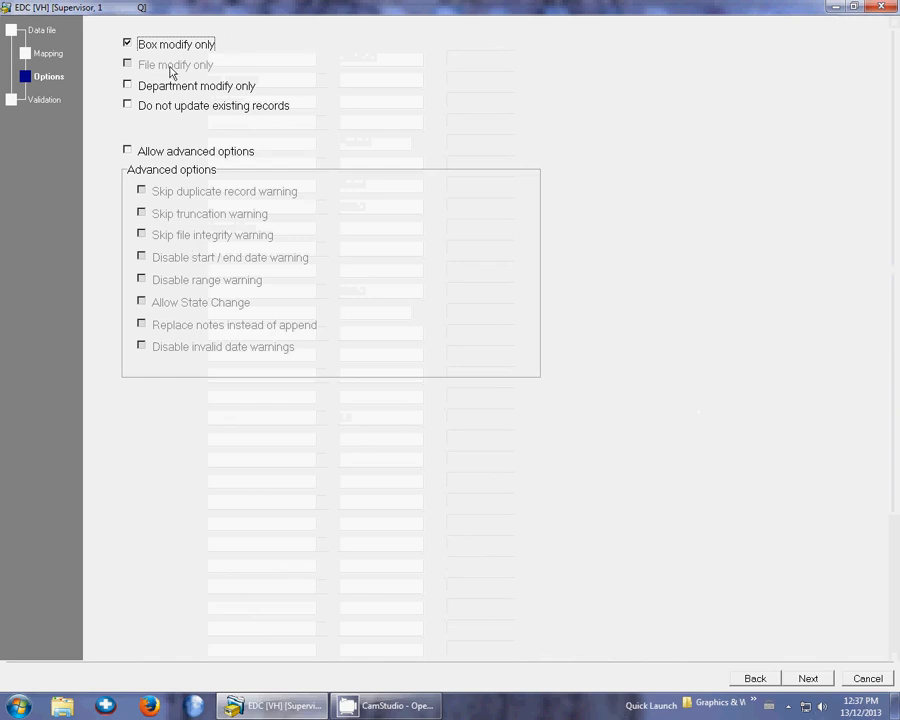
left_click(808, 679)
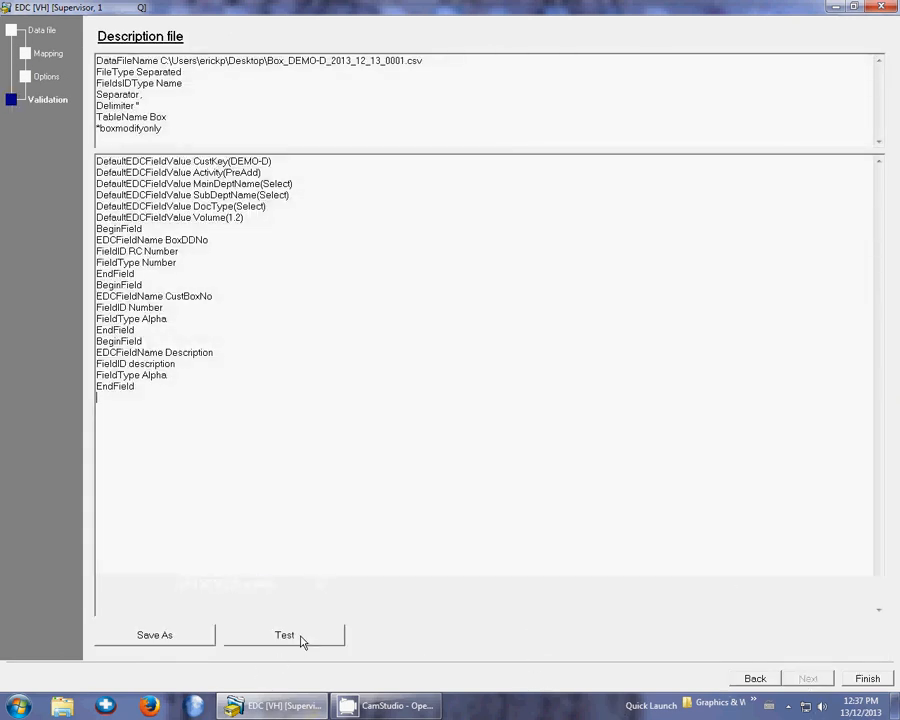
left_click(303, 641)
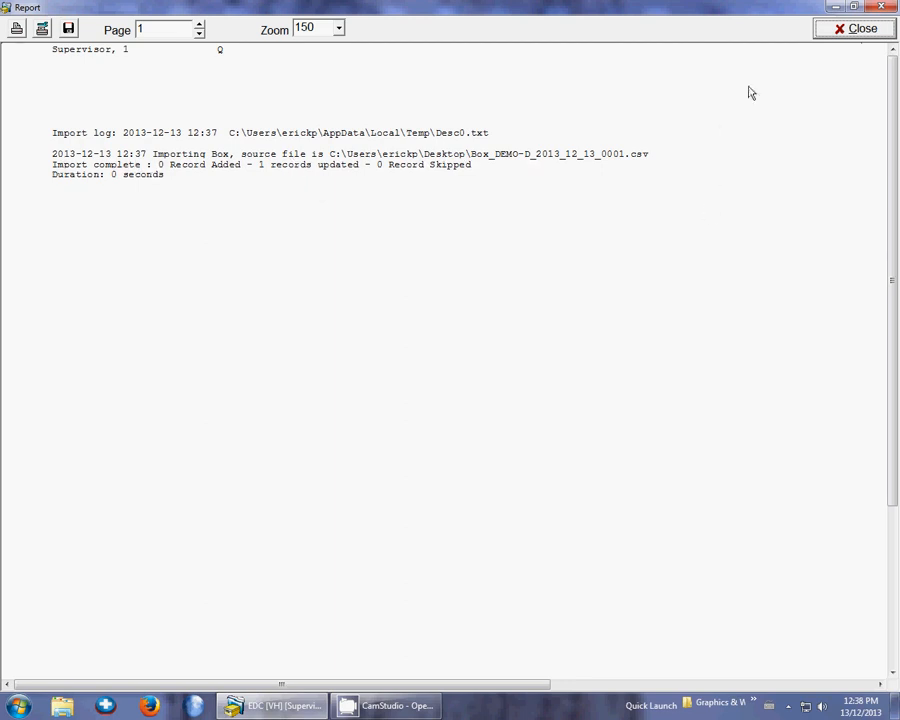
left_click(855, 30)
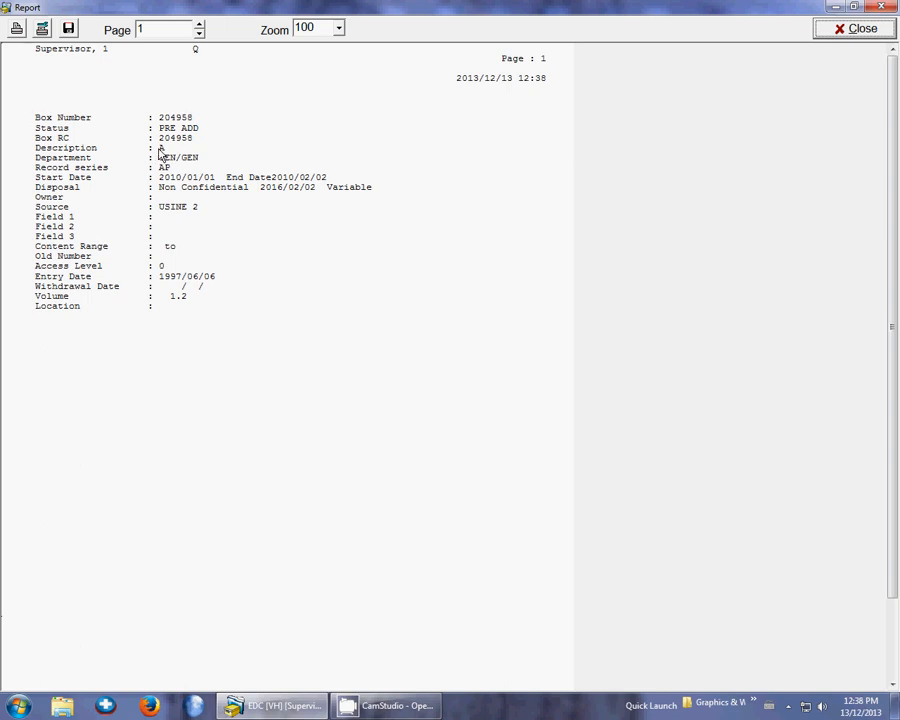
left_click(866, 32)
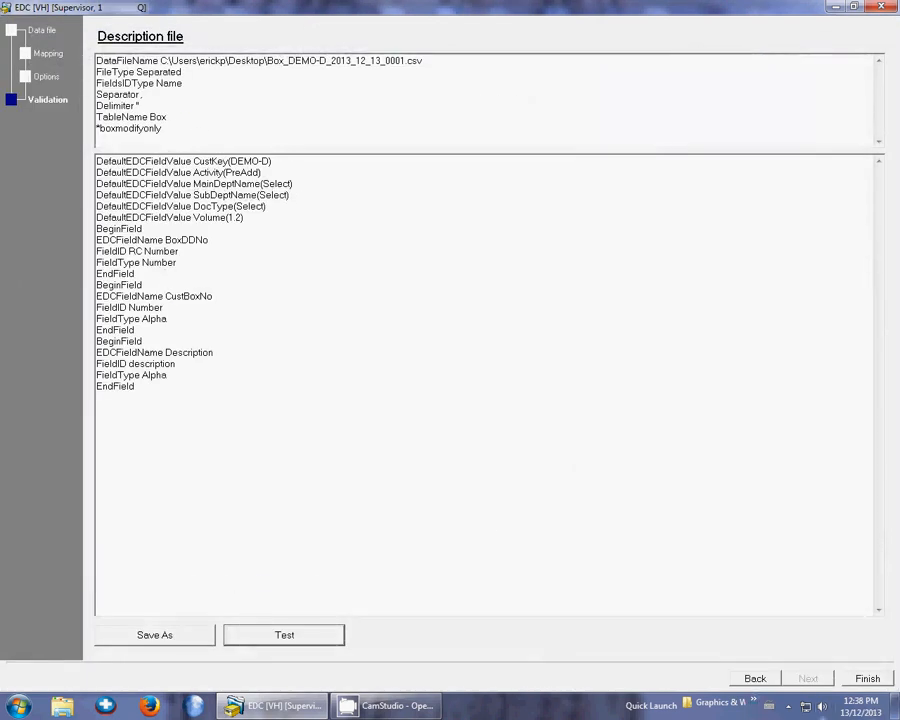
Run the actual import, confirming it with the supervisor password, and close the import log
left_click(866, 678)
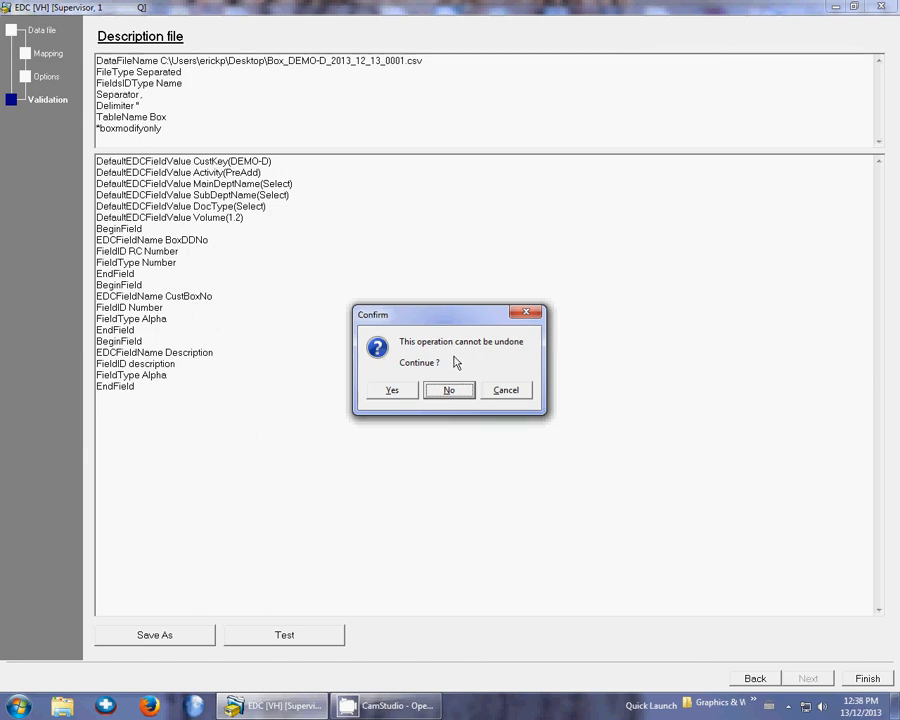
left_click(392, 391)
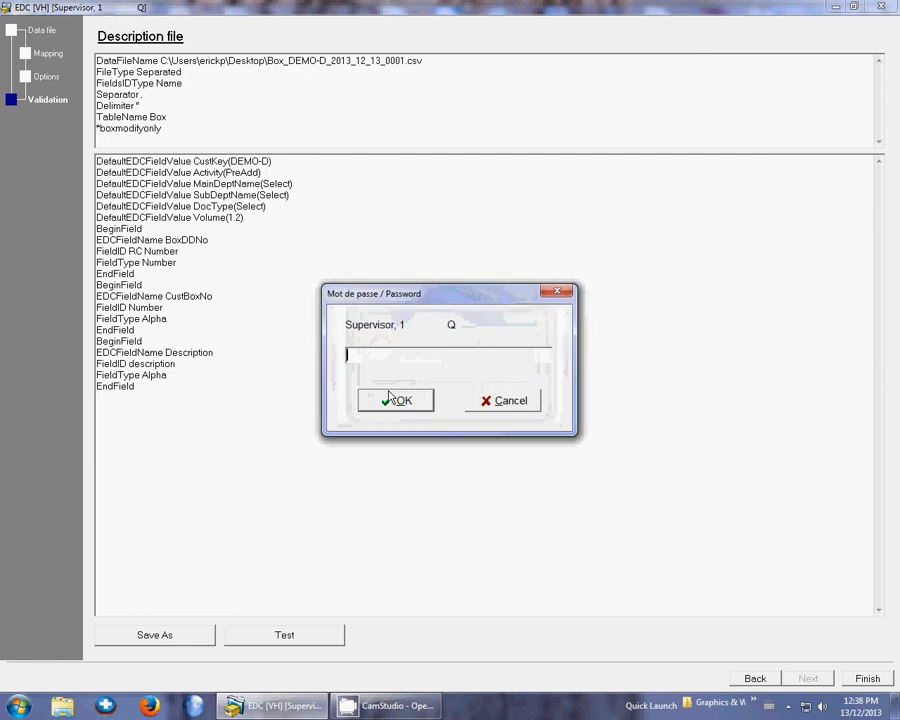
type("********")
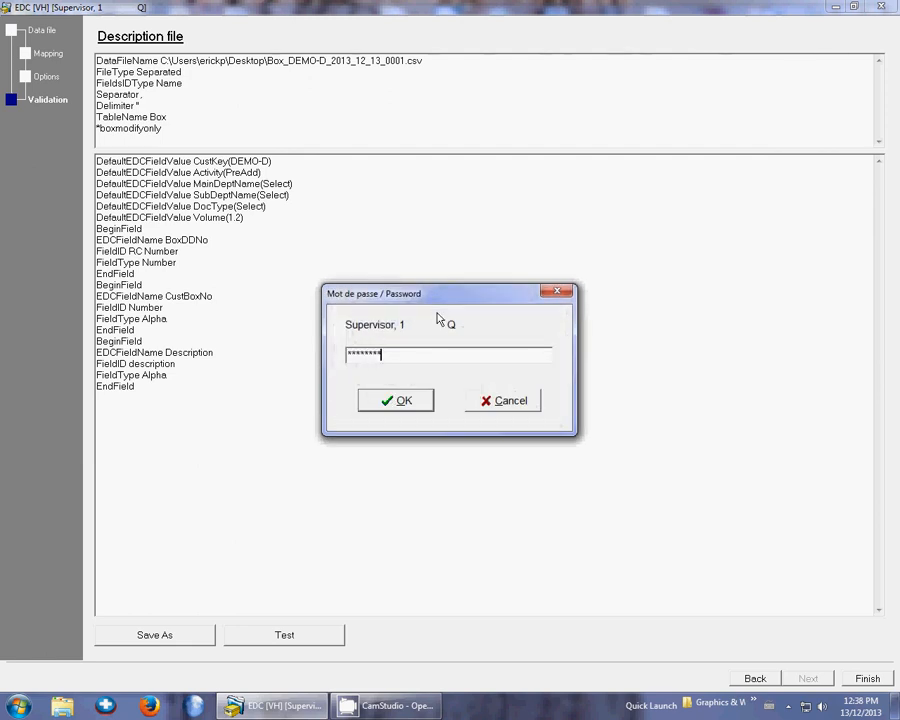
key("Return")
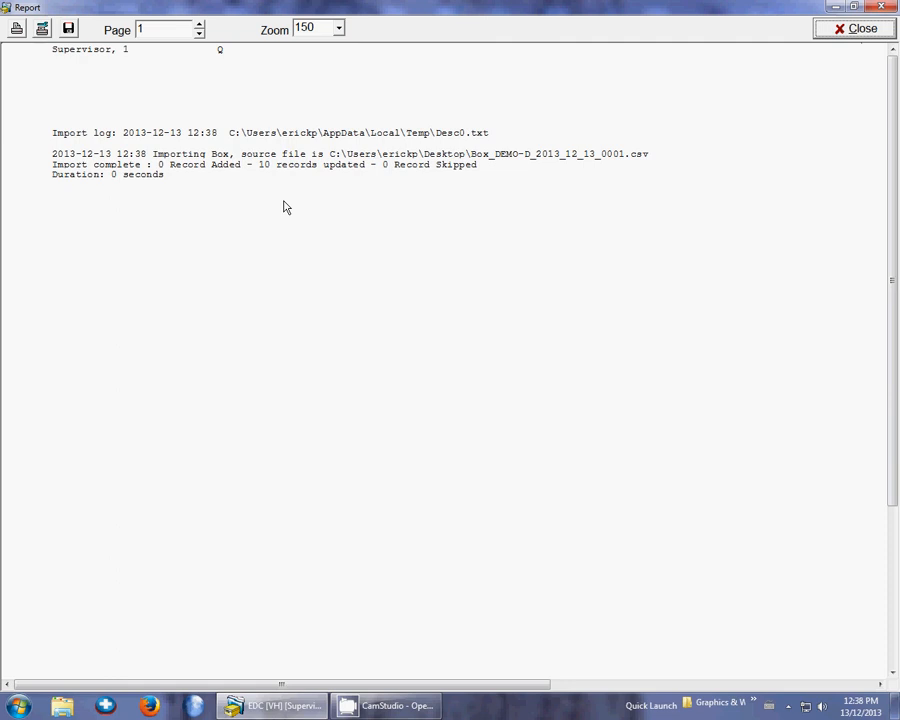
left_click(853, 30)
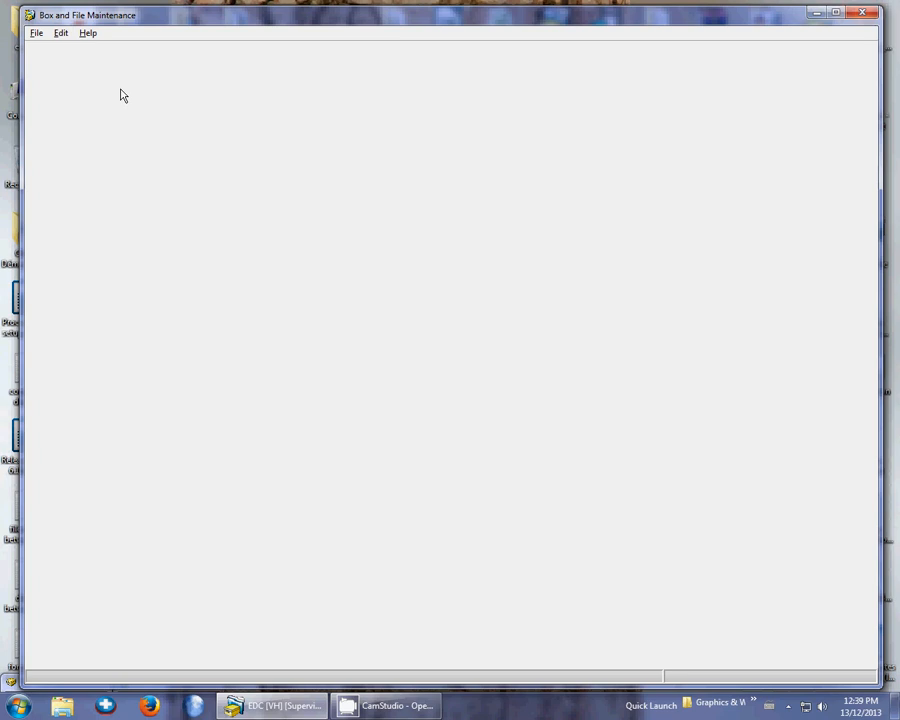
View the editing commands of the Box and File Maintenance module and close the module
left_click(61, 34)
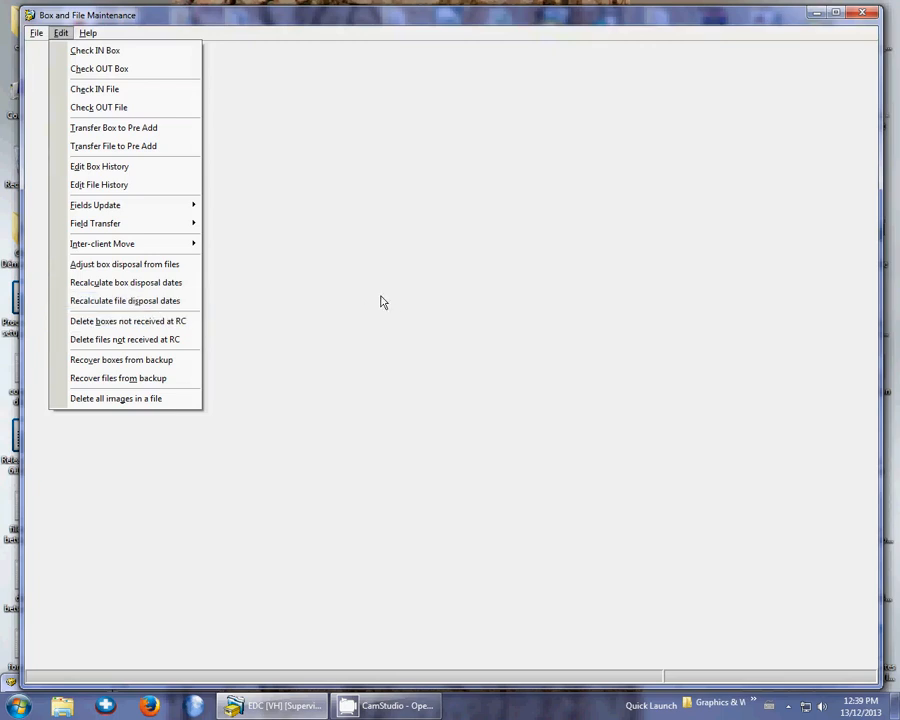
left_click(660, 137)
left_click(861, 13)
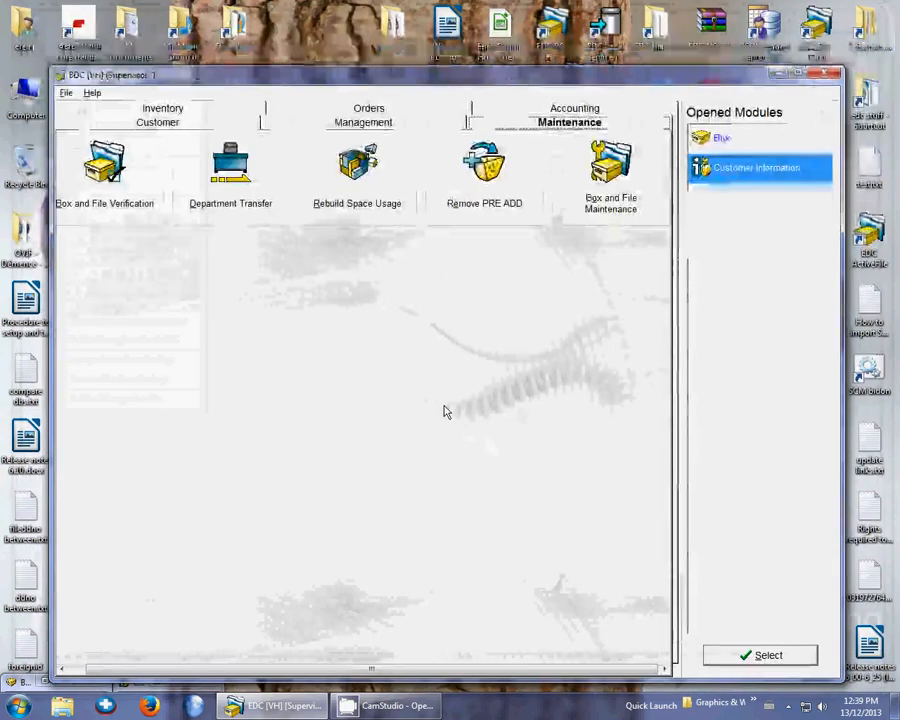